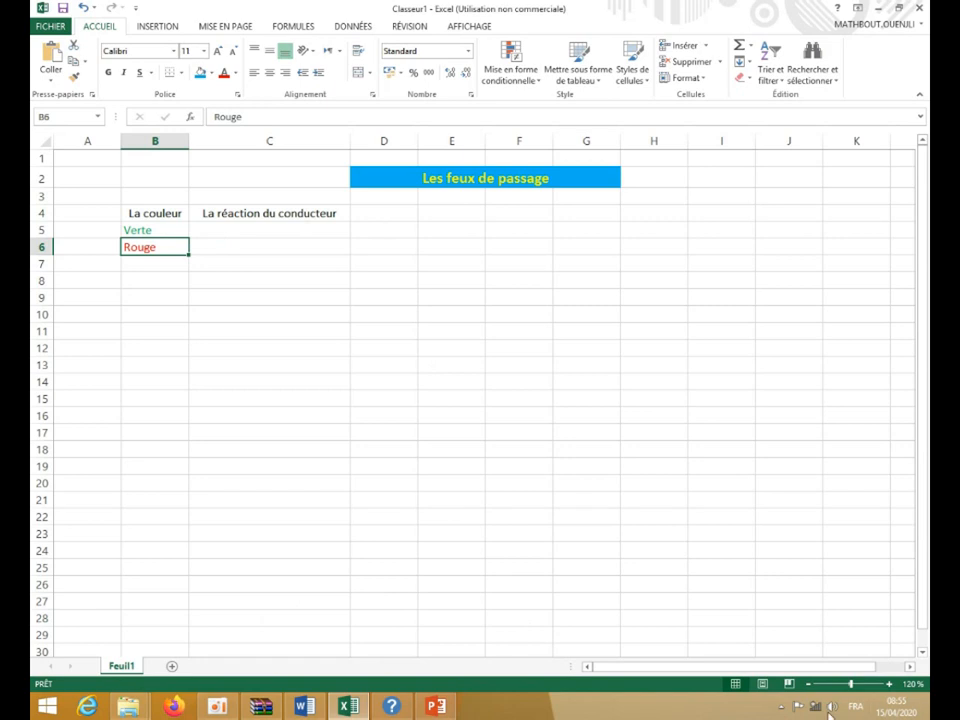
# - Insert the SI function in cell C5, the driver's reaction for the colour Verte
pyautogui.click(160, 229)
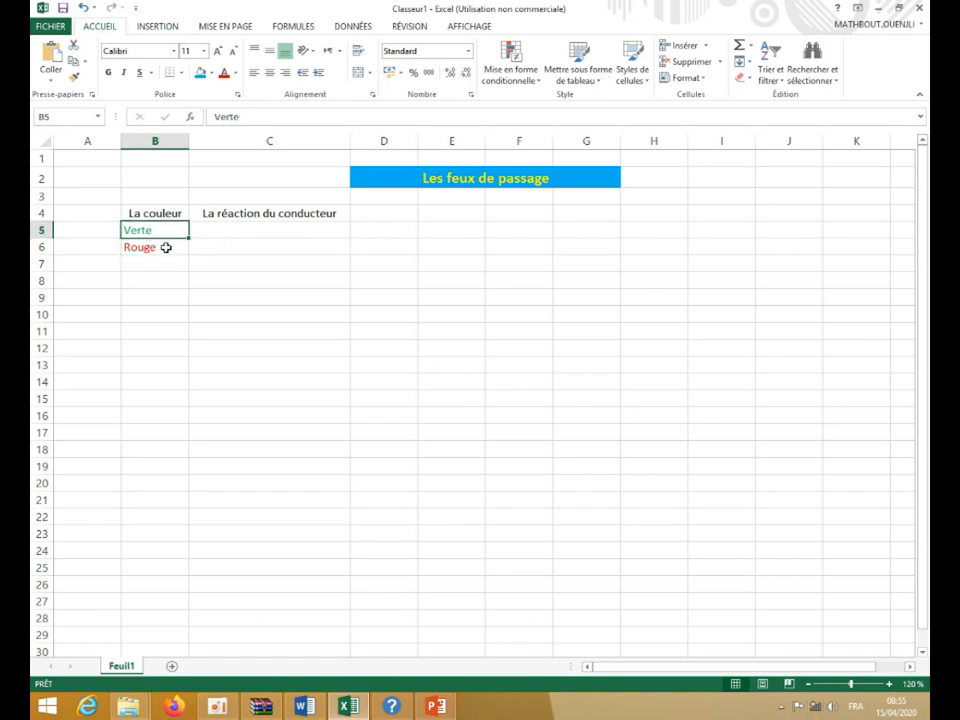
pyautogui.click(166, 246)
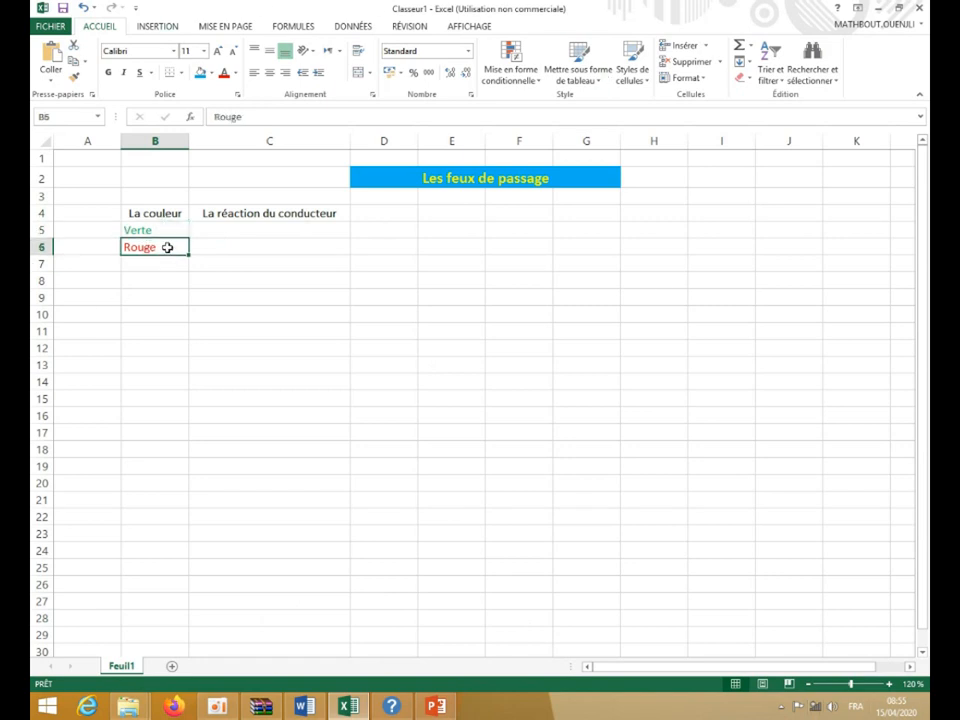
pyautogui.click(285, 232)
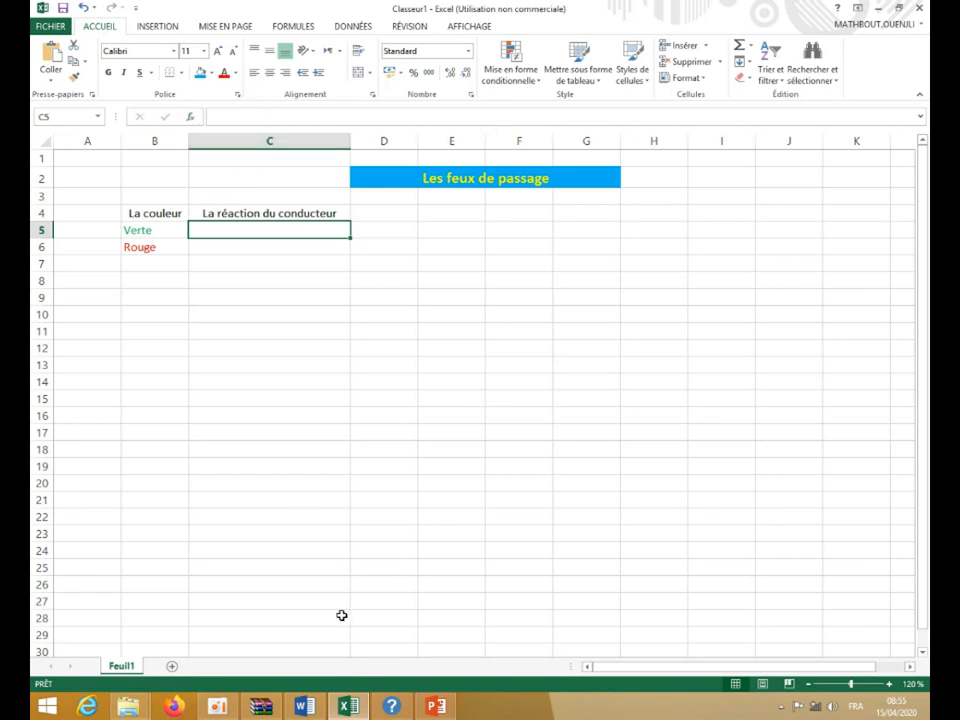
pyautogui.click(228, 709)
pyautogui.click(228, 709)
pyautogui.click(192, 118)
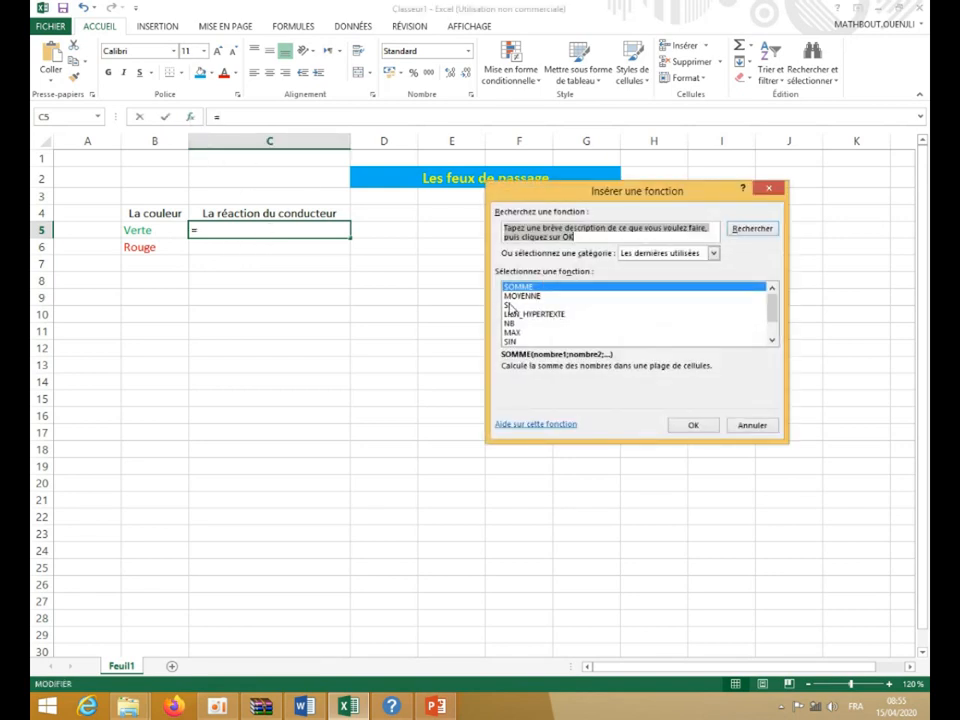
pyautogui.click(510, 305)
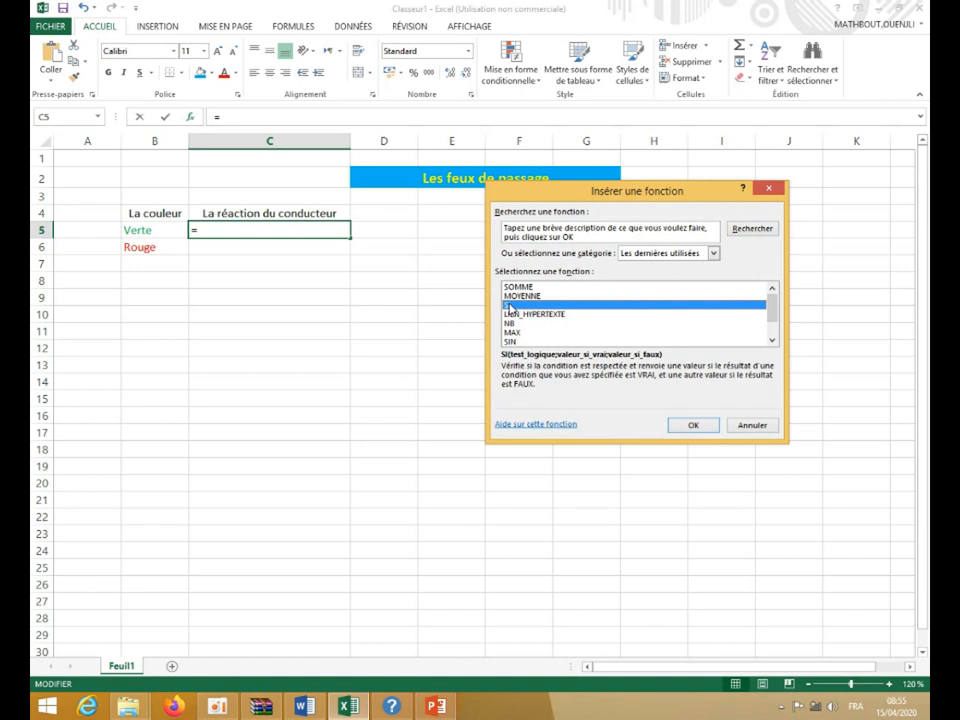
pyautogui.click(694, 426)
pyautogui.moveTo(630, 222); pyautogui.dragTo(484, 272)
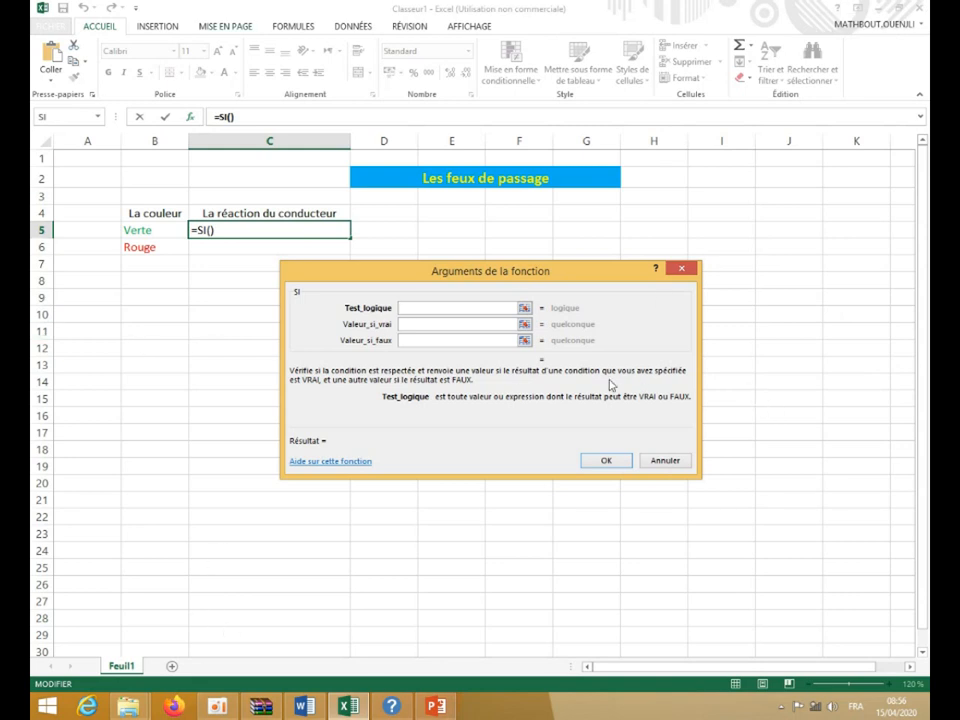
pyautogui.moveTo(576, 278); pyautogui.dragTo(720, 226)
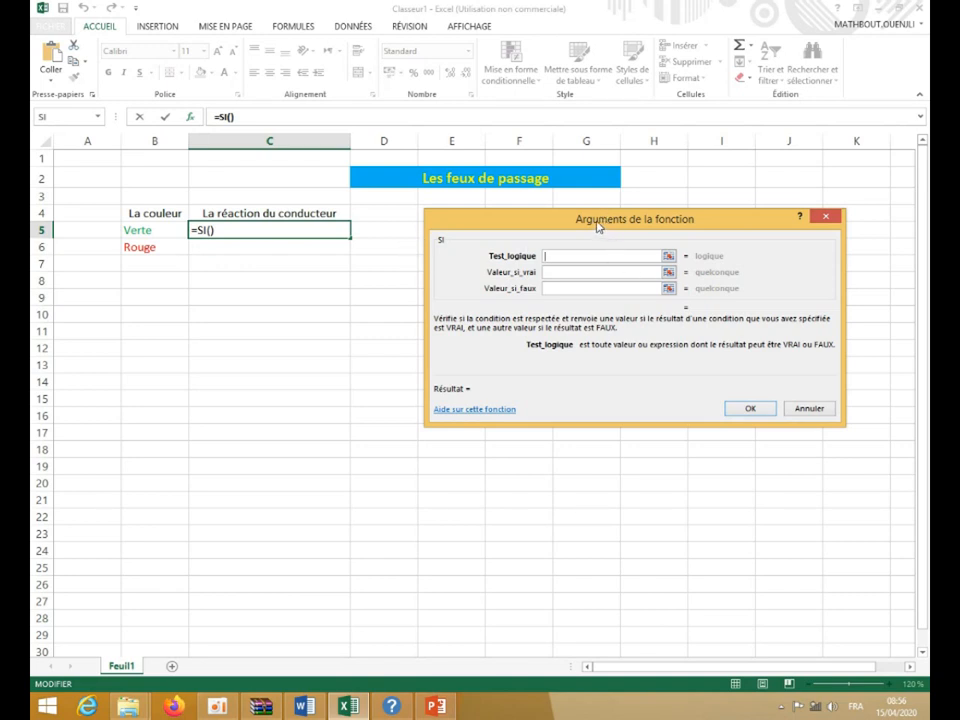
# - Set the SI function's logical test to B5="verte"
pyautogui.click(162, 232)
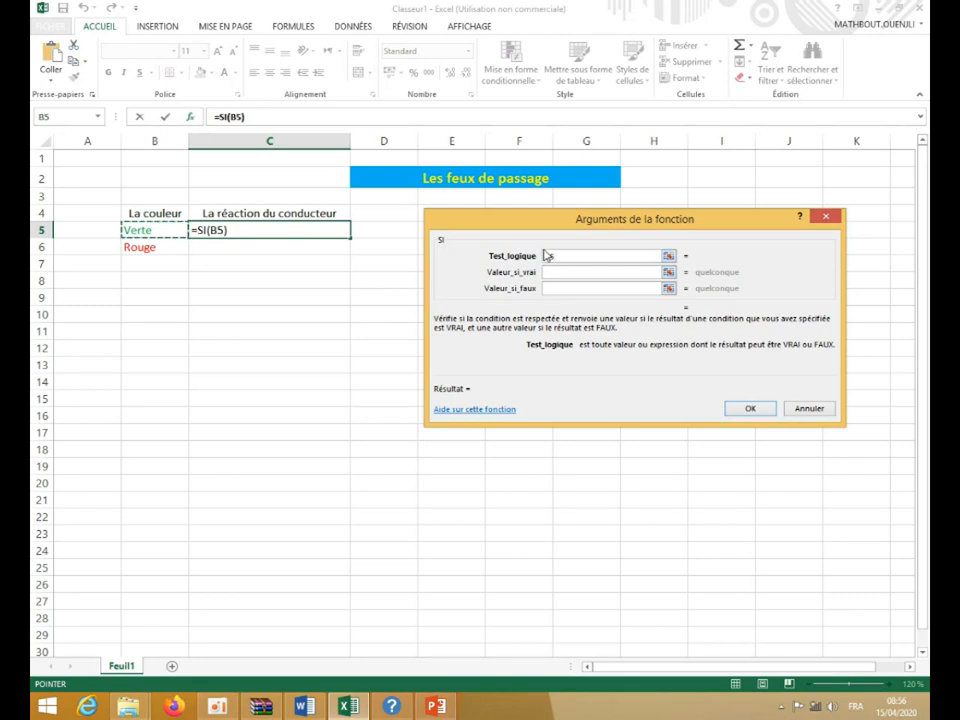
pyautogui.write('=')
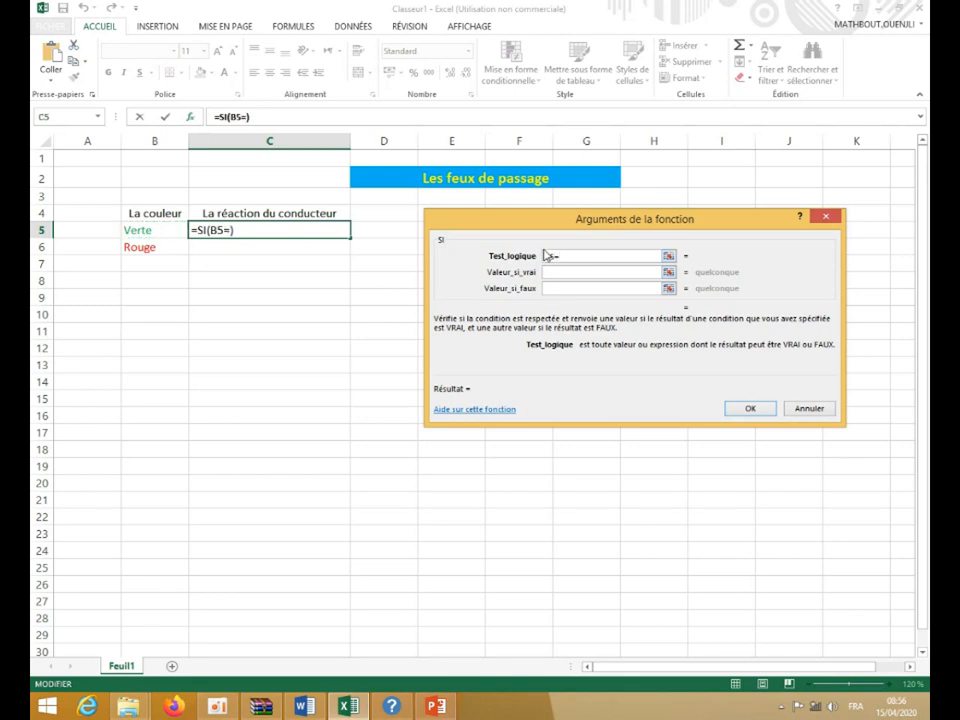
pyautogui.write('"verte"')
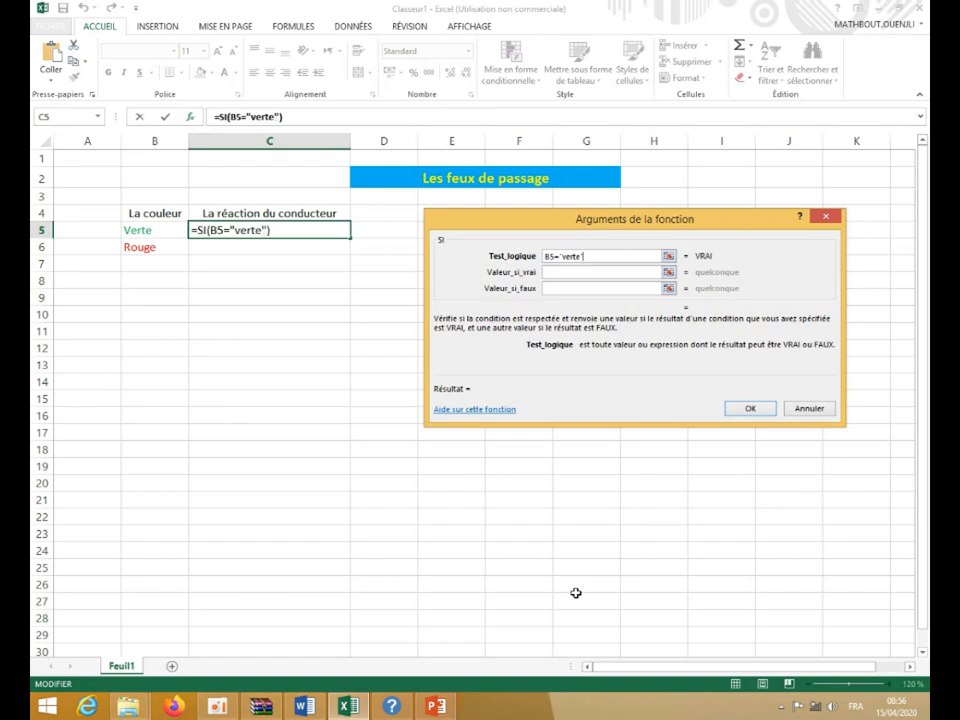
# - Set the SI function's true value to "passer" and its false value to "arrêter", then enter the formula with quotation marks around both texts
pyautogui.click(603, 273)
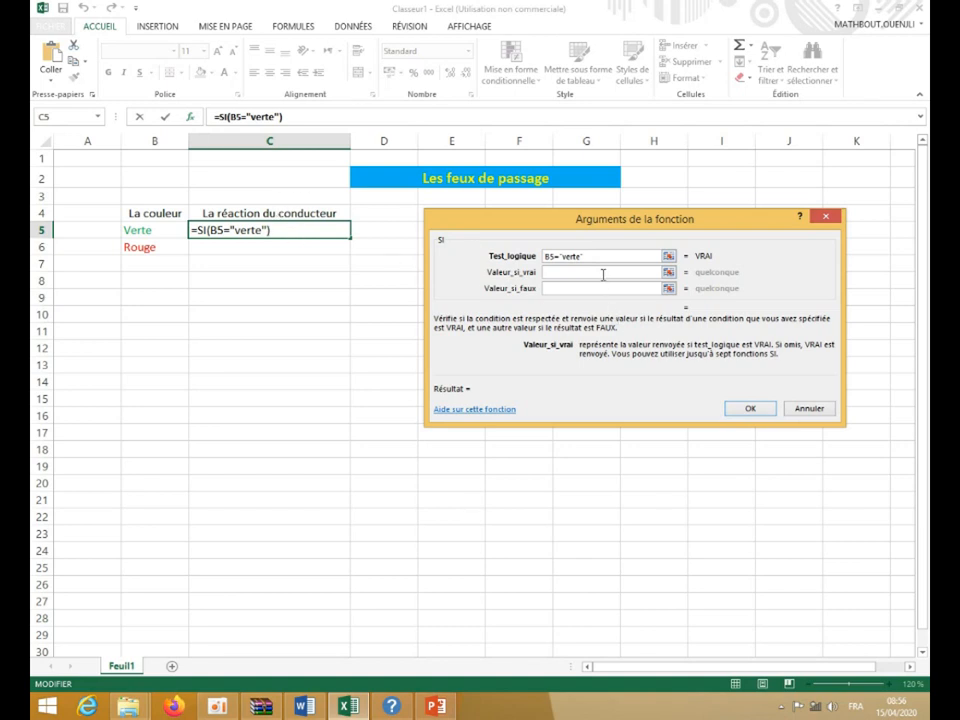
pyautogui.write('passer')
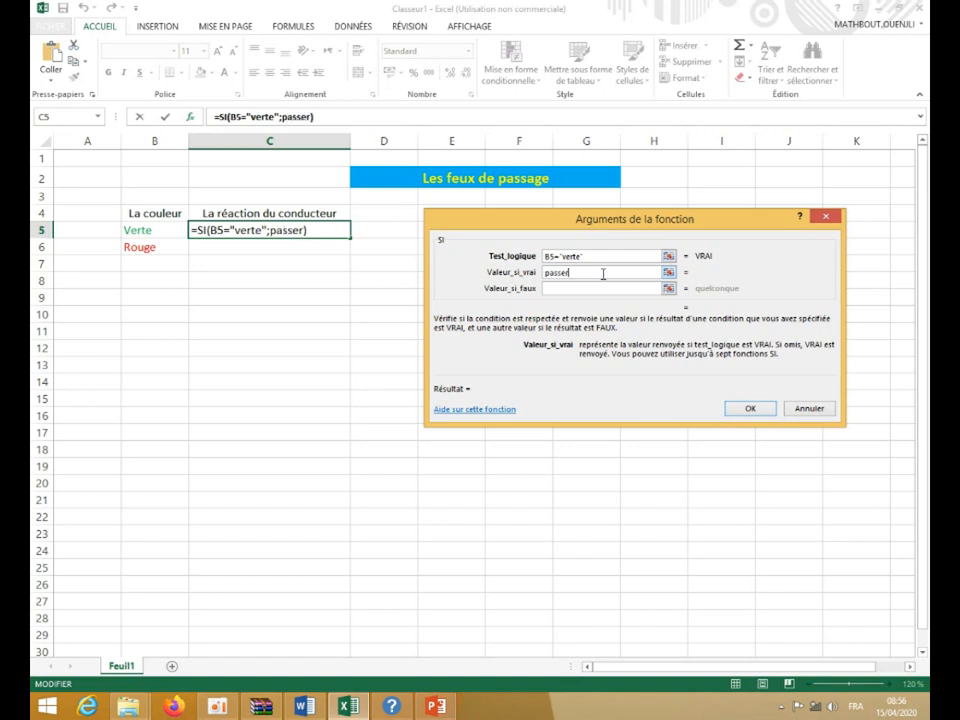
pyautogui.click(603, 287)
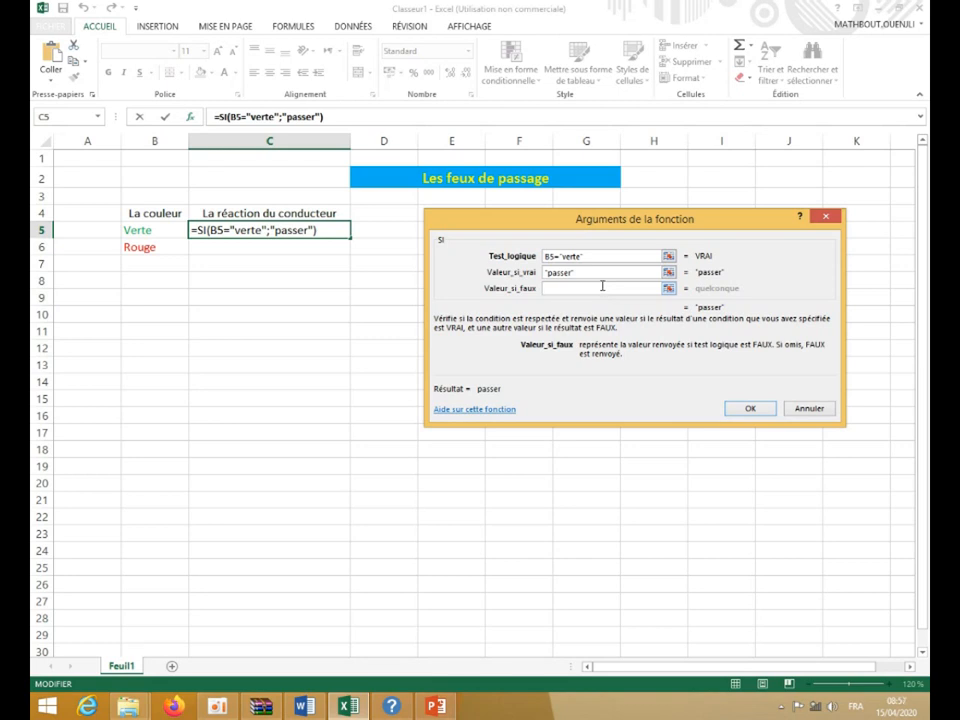
pyautogui.write('arrêt')
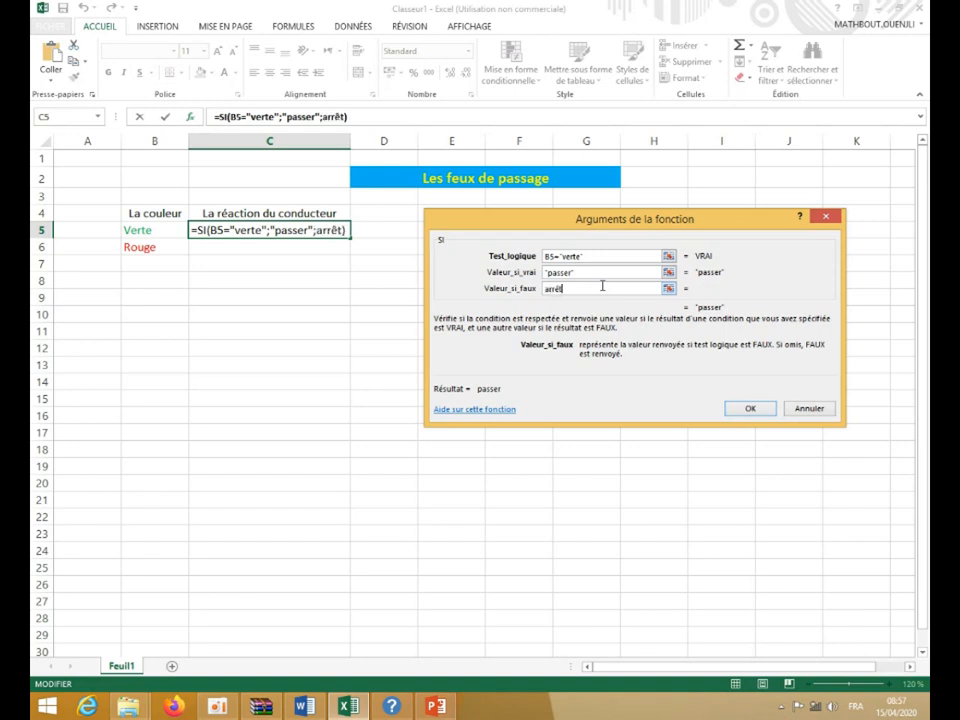
pyautogui.write('er"')
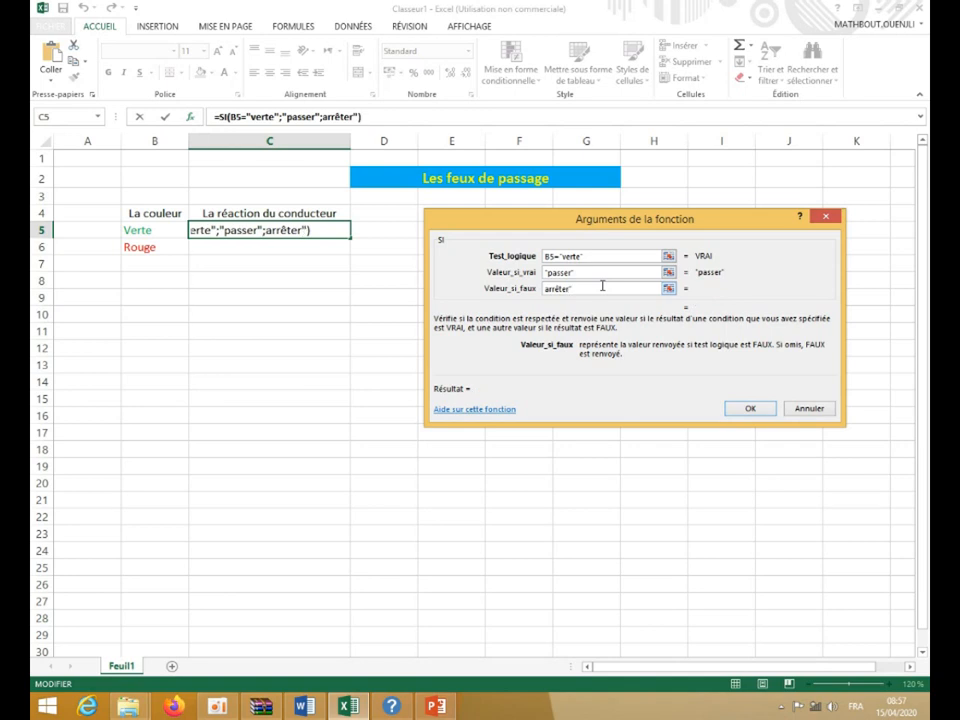
pyautogui.moveTo(672, 226); pyautogui.dragTo(677, 240)
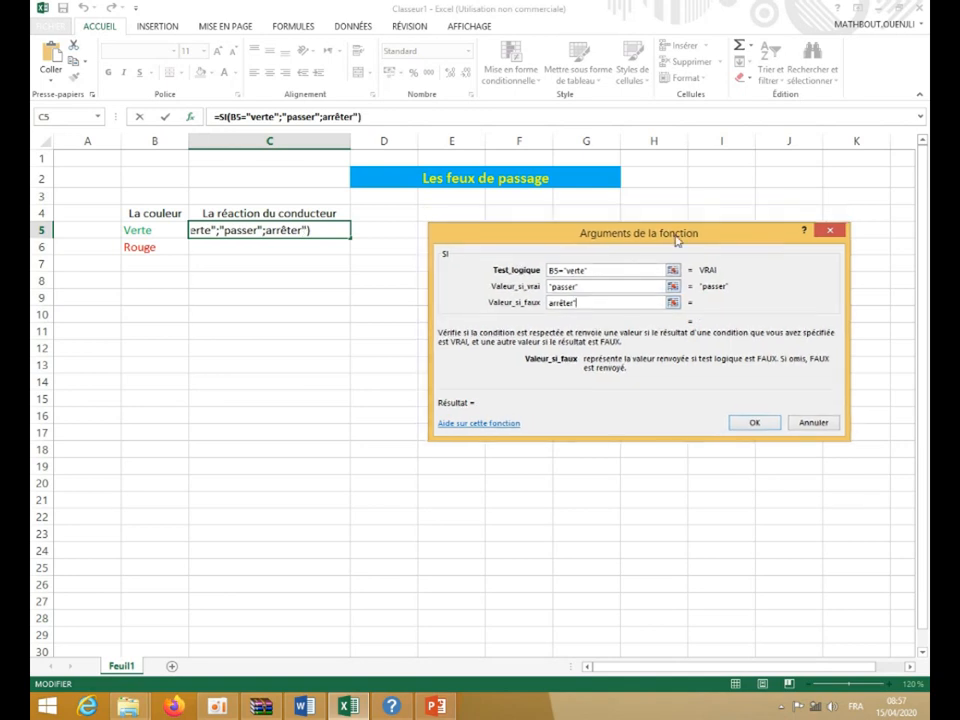
pyautogui.click(762, 423)
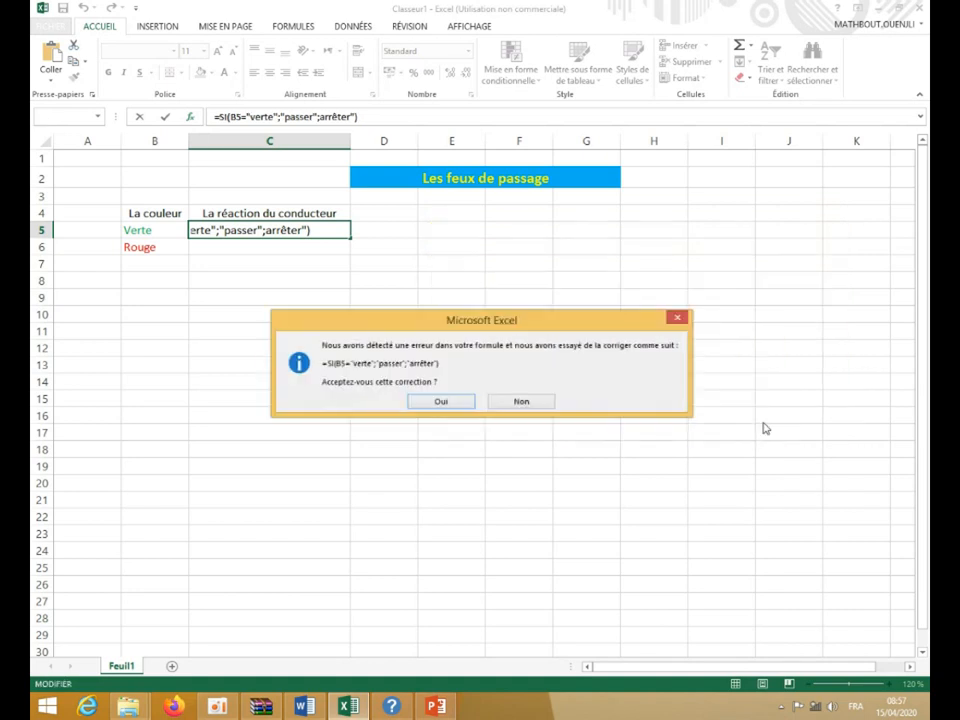
pyautogui.click(439, 403)
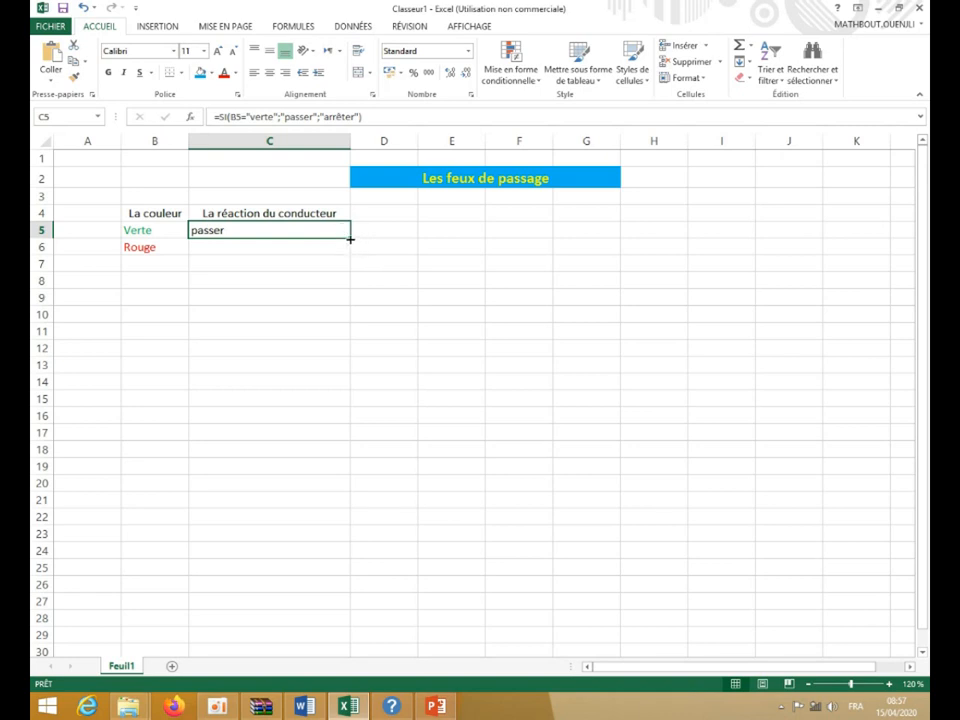
# - Copy the SI formula from C5 down to C6 and check both reactions against their colours
pyautogui.moveTo(351, 238); pyautogui.dragTo(353, 254)
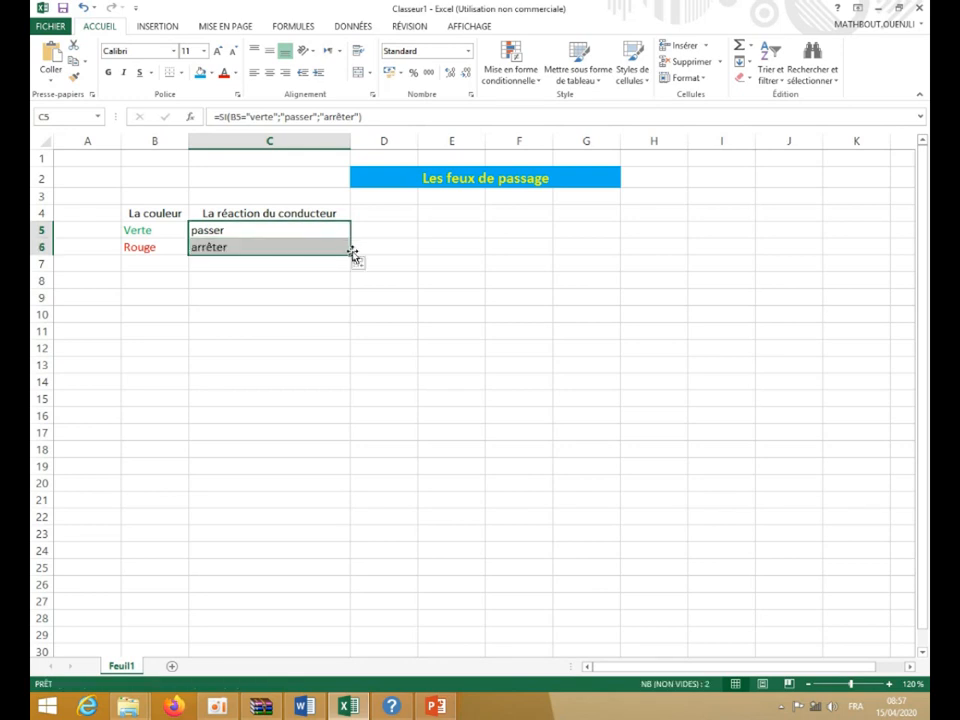
pyautogui.click(282, 250)
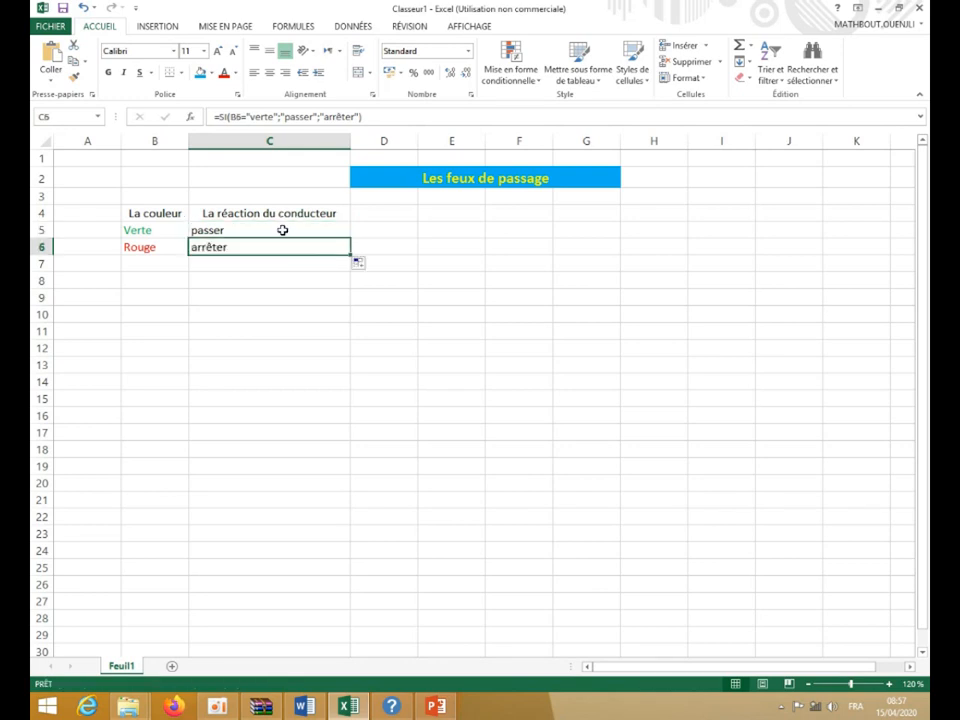
pyautogui.click(173, 231)
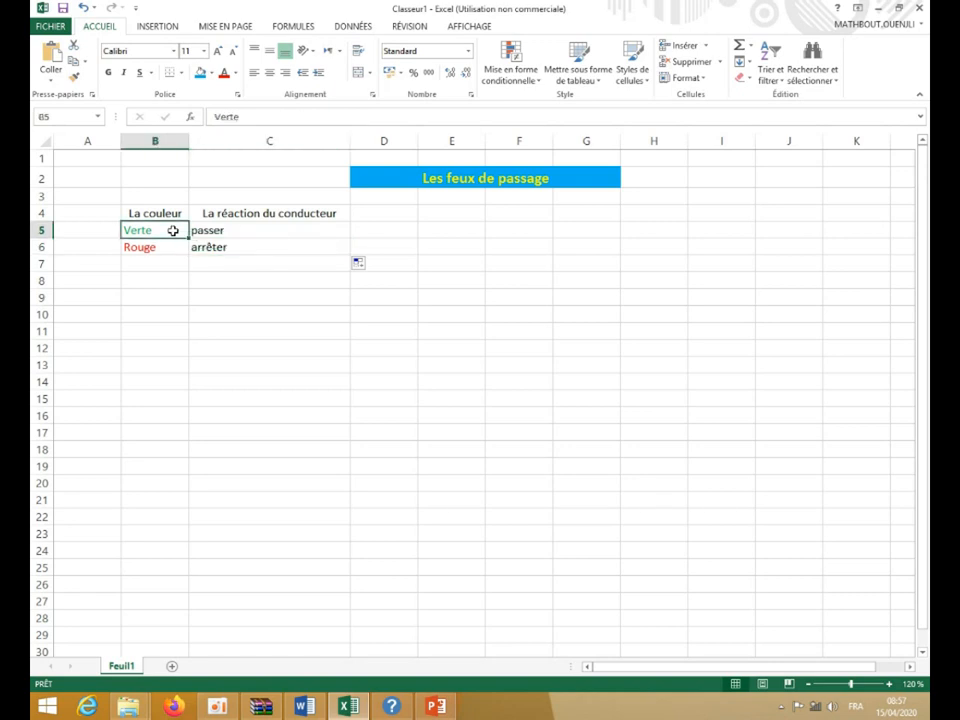
pyautogui.click(254, 232)
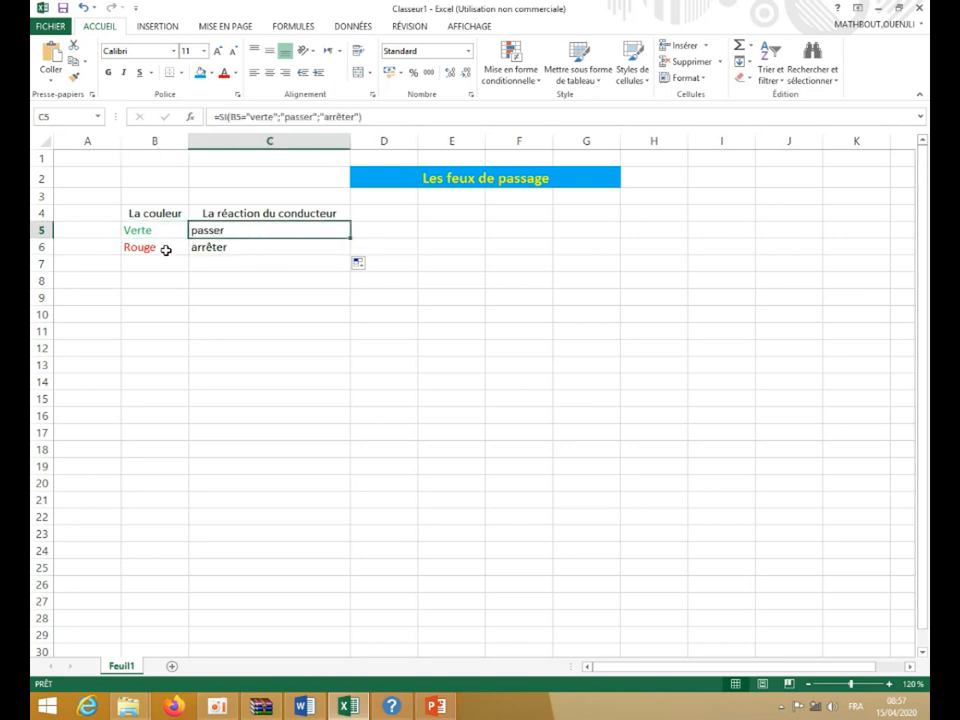
pyautogui.click(165, 248)
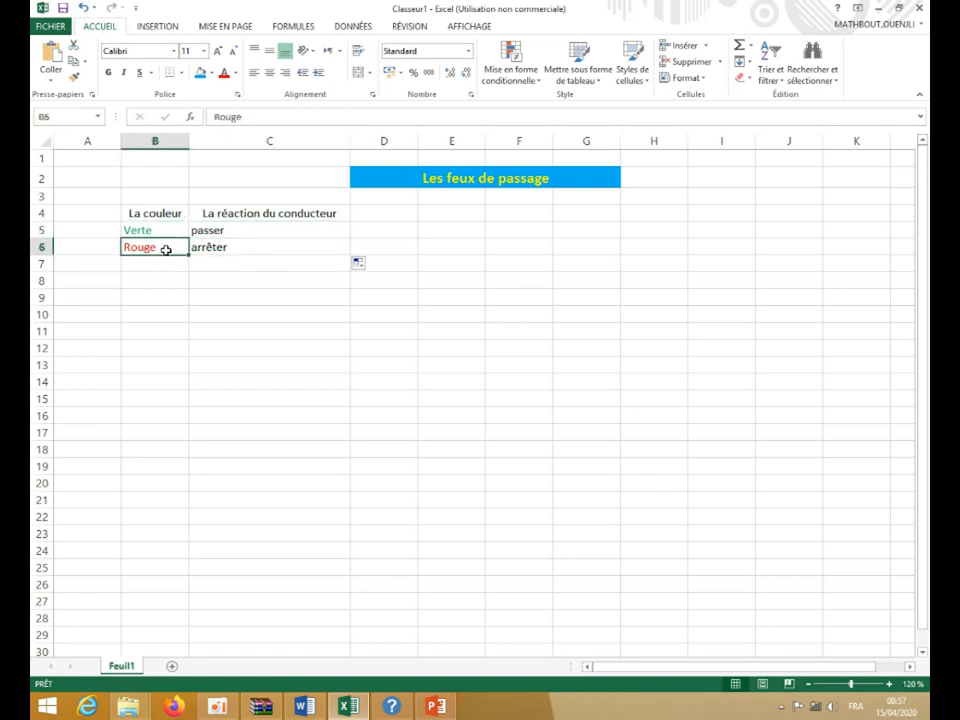
pyautogui.click(252, 247)
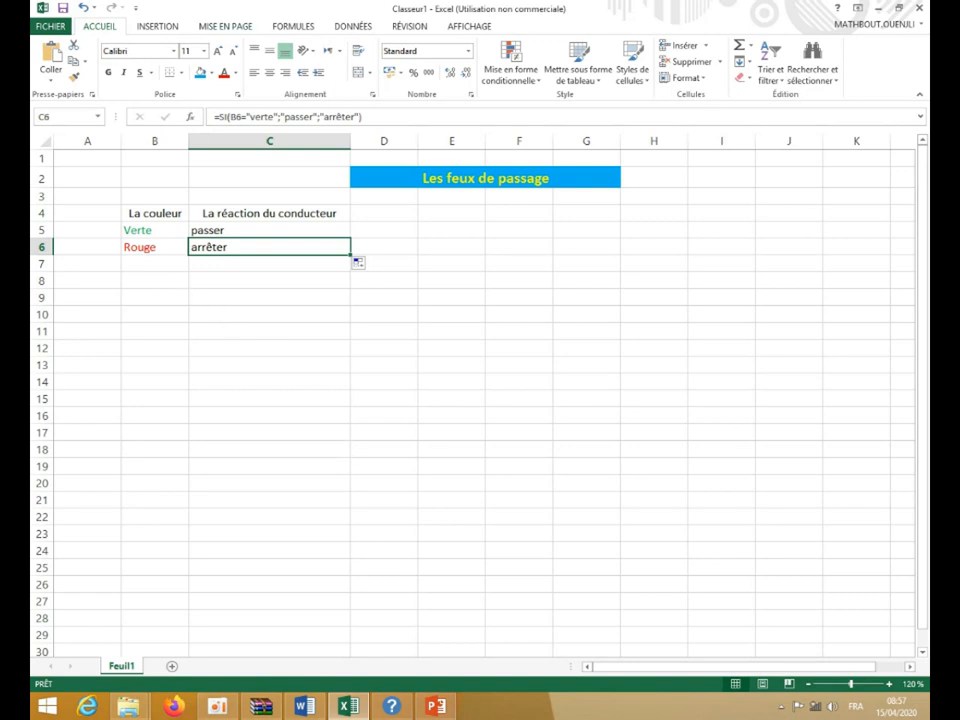
# - Insert a row between Verte and Rouge and enter Orange in its colour cell B6
pyautogui.rightClick(41, 246)
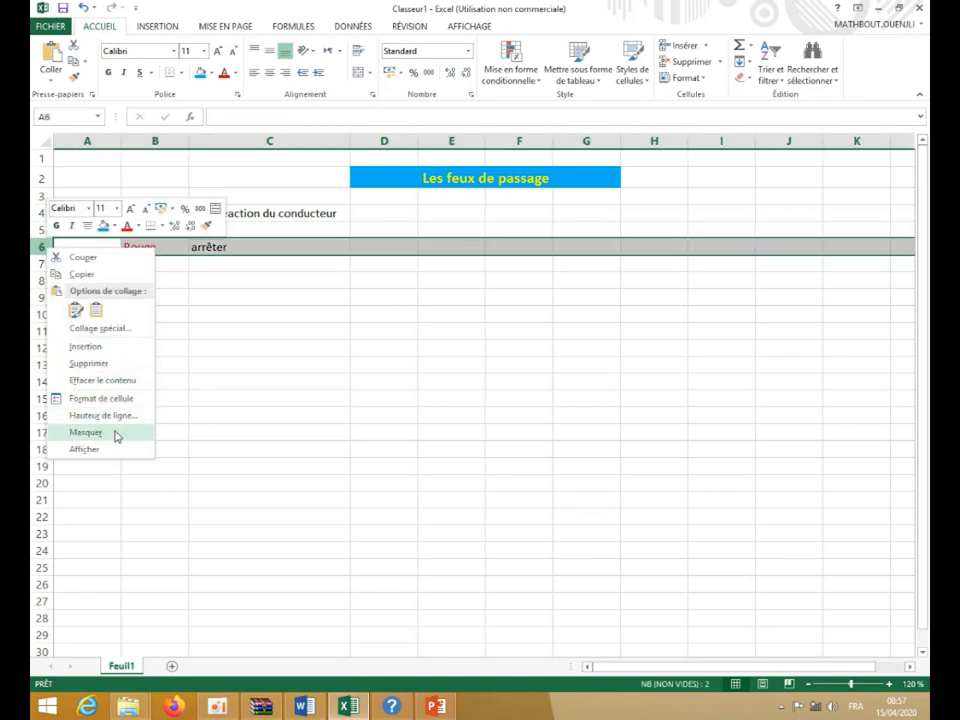
pyautogui.click(82, 347)
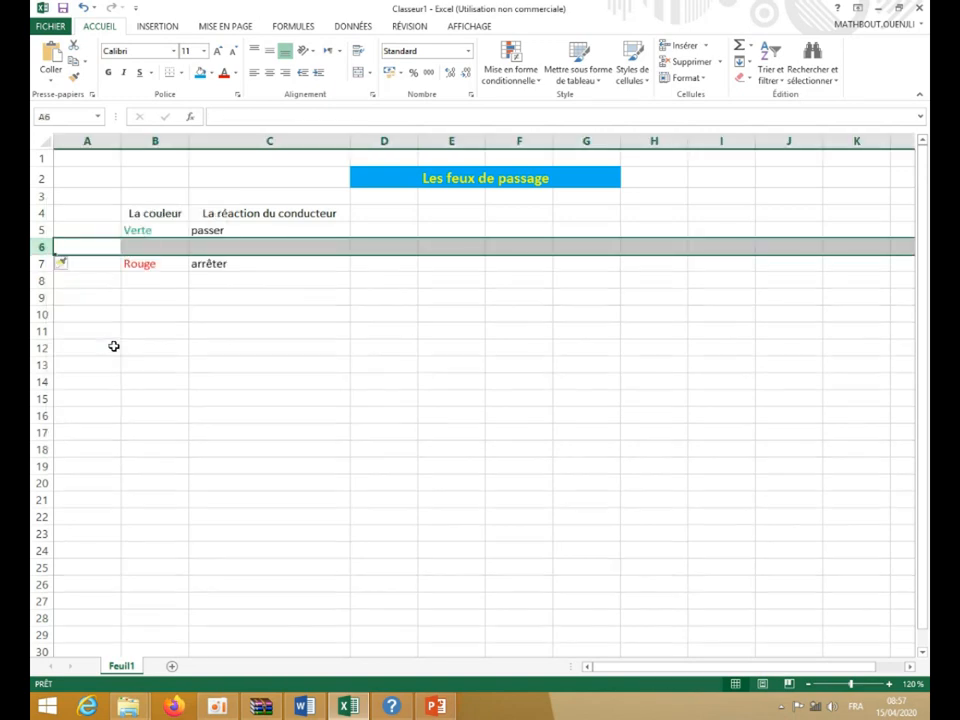
pyautogui.click(158, 246)
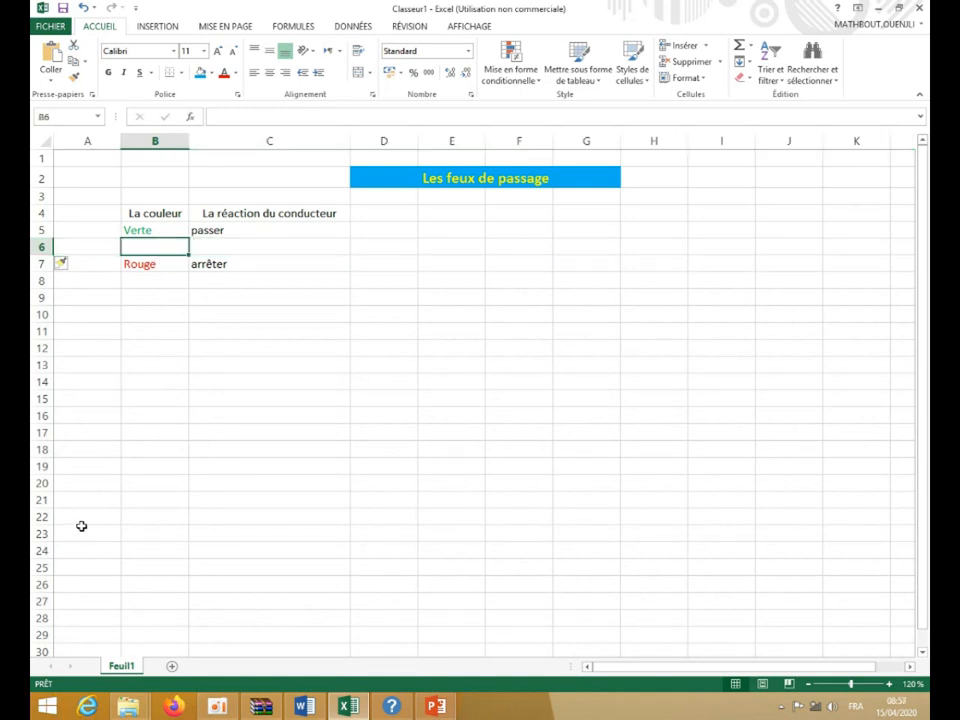
pyautogui.write('Ora')
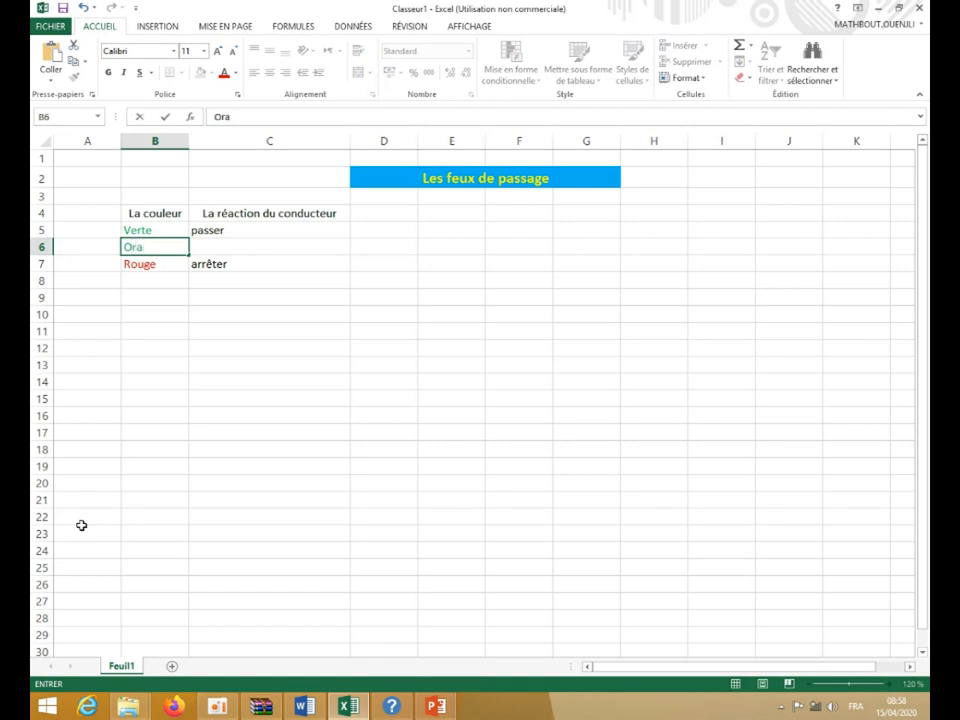
pyautogui.press('Return')
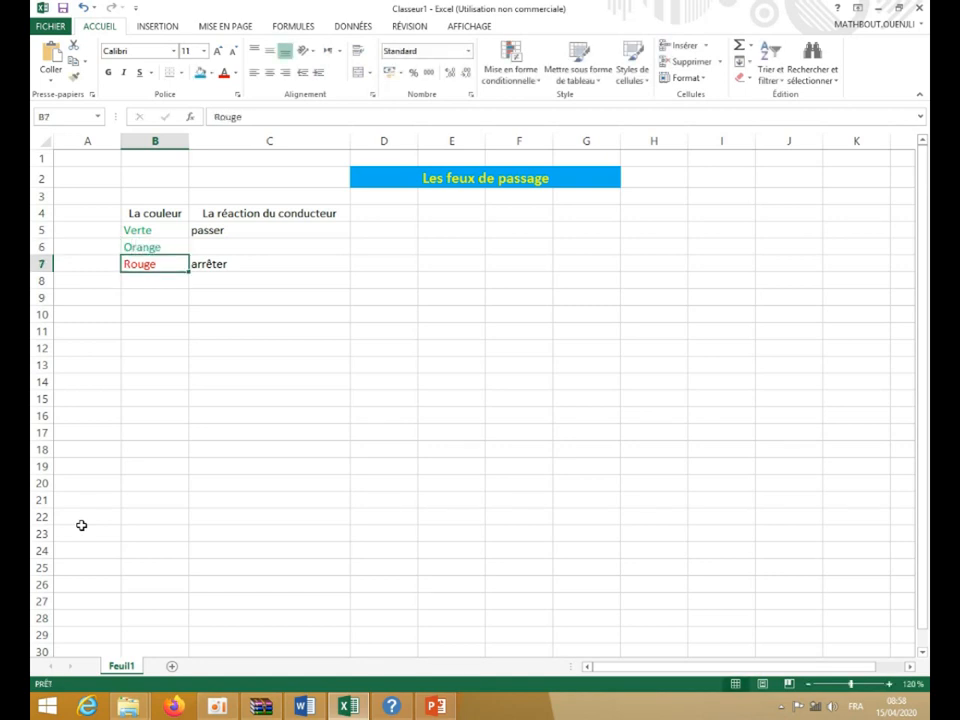
# - Change the font colour of the word Orange in cell B6 to standard orange
pyautogui.click(170, 244)
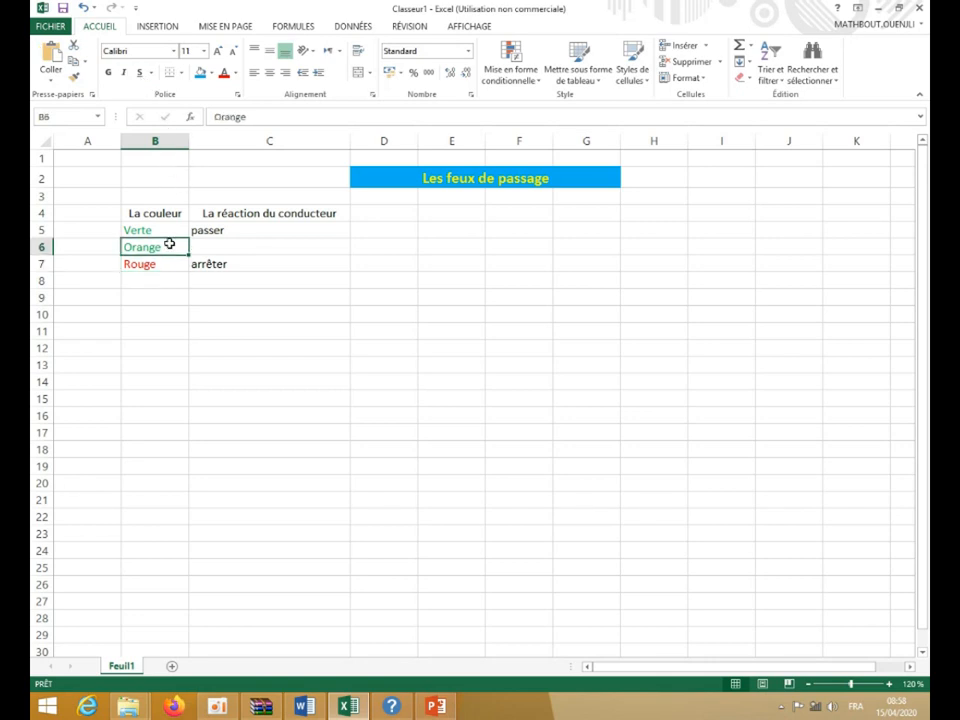
pyautogui.click(236, 74)
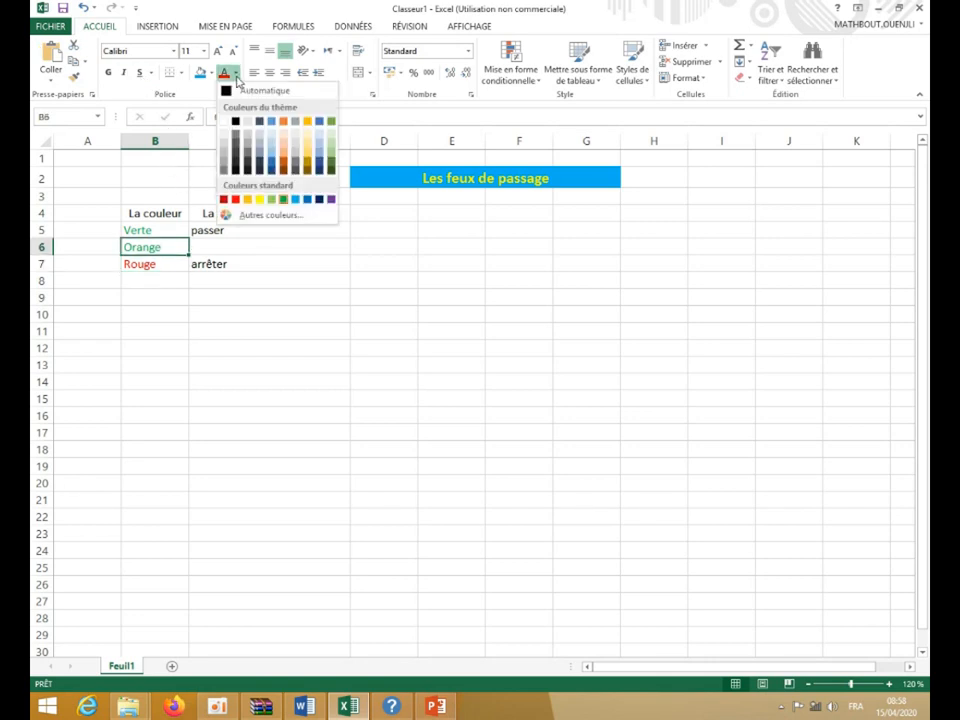
pyautogui.click(248, 200)
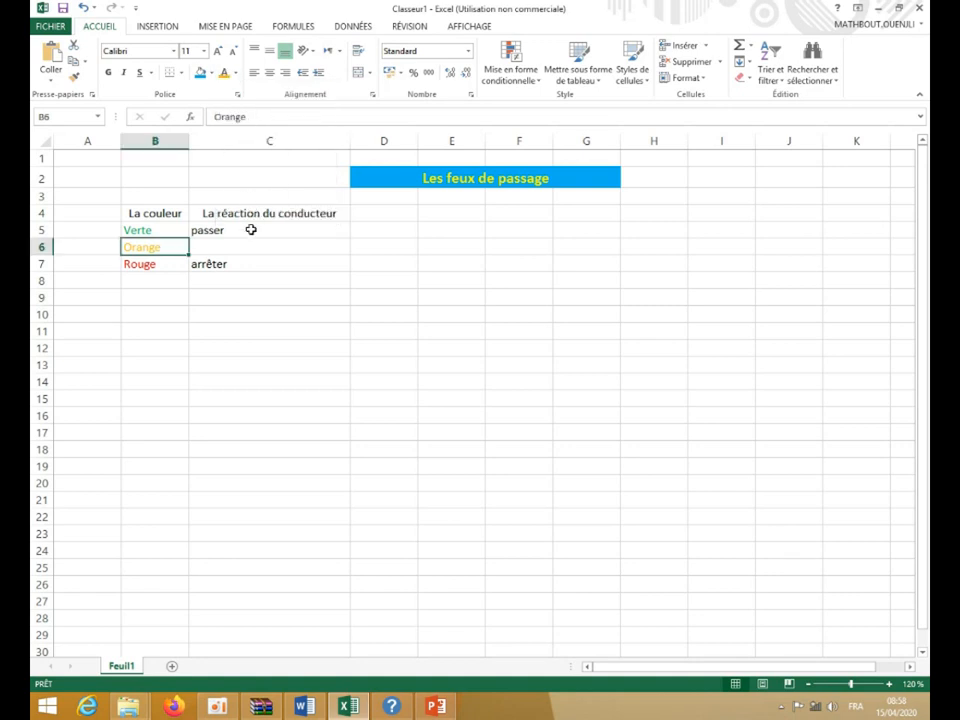
pyautogui.click(258, 247)
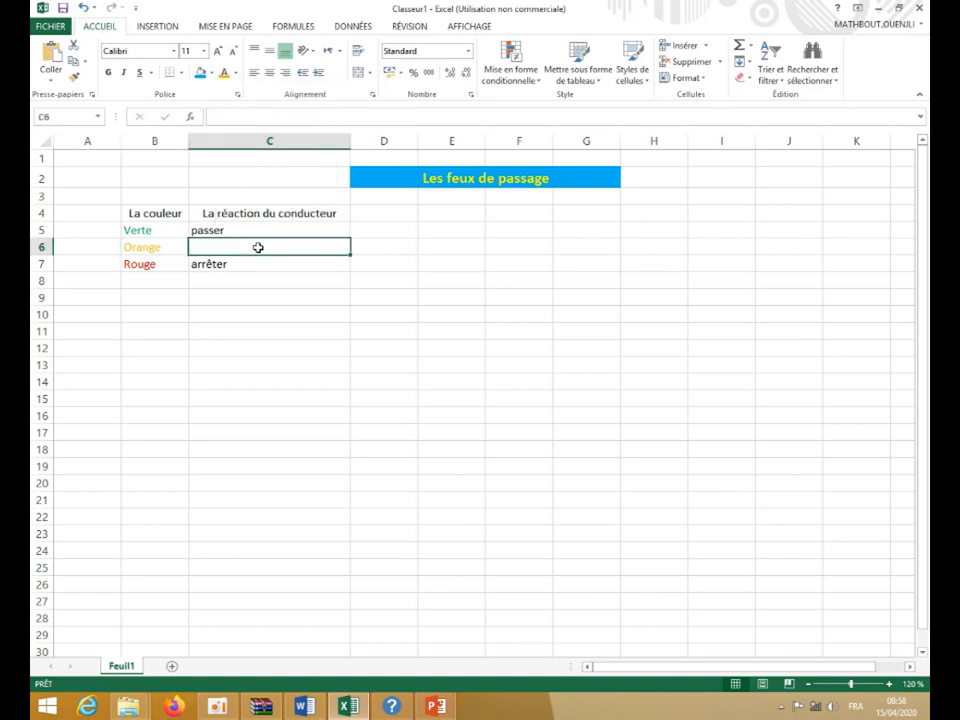
pyautogui.click(169, 247)
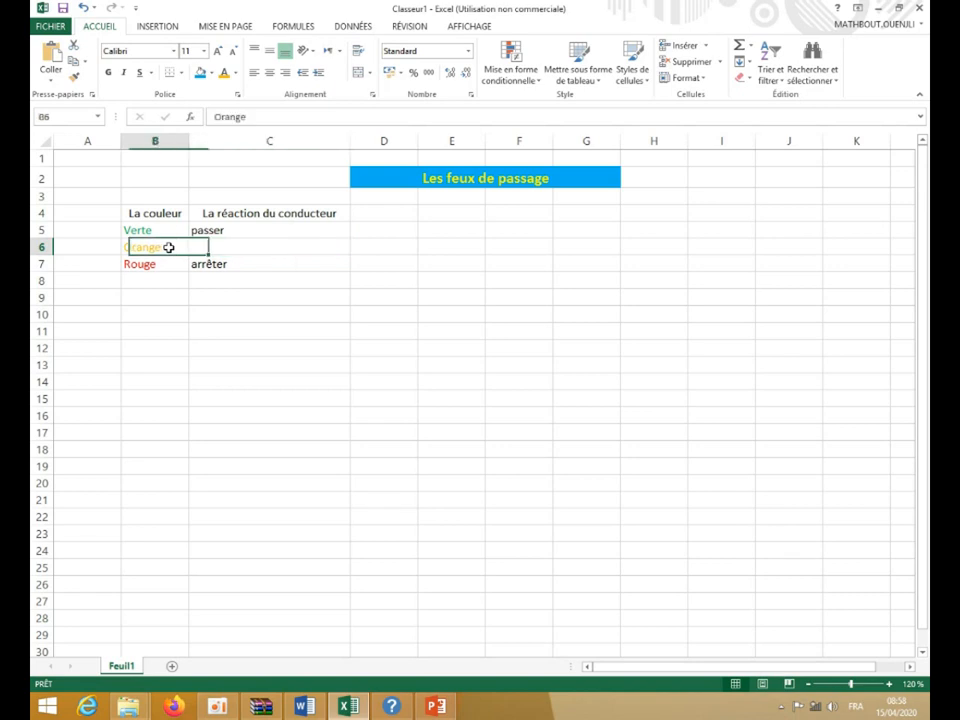
pyautogui.click(270, 249)
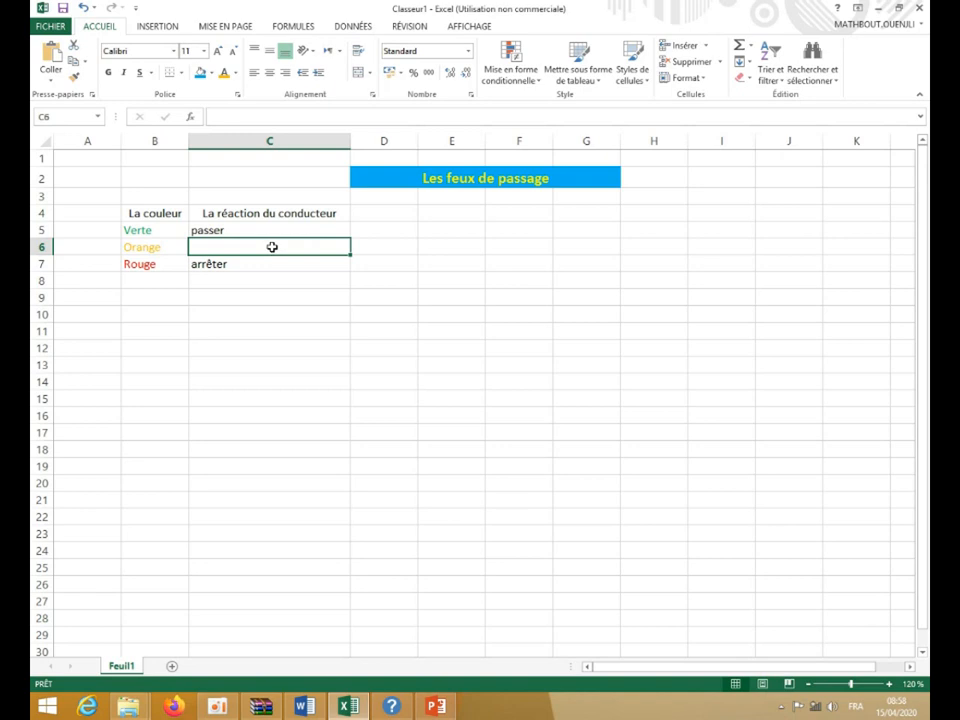
pyautogui.write('rale')
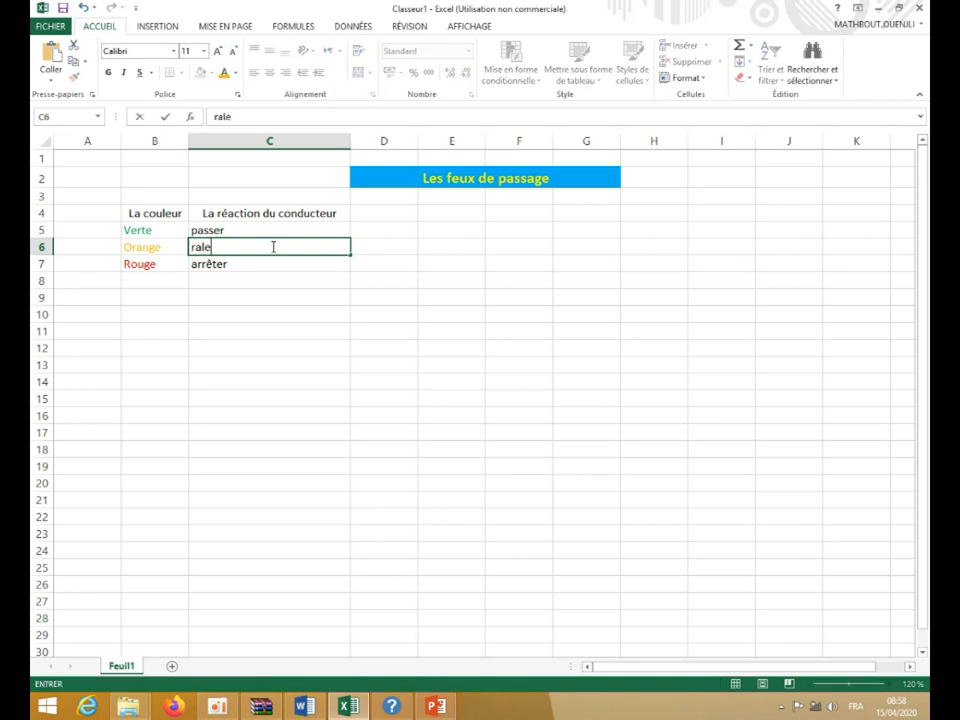
pyautogui.write('ntir')
pyautogui.press('BackSpace')
pyautogui.press('BackSpace')
pyautogui.press('BackSpace')
pyautogui.press('BackSpace')
pyautogui.press('BackSpace')
pyautogui.press('BackSpace')
pyautogui.press('BackSpace')
pyautogui.press('BackSpace')
# - Reopen the arguments of the SI function in cell C5 and clear its value-if-false argument
pyautogui.click(318, 230)
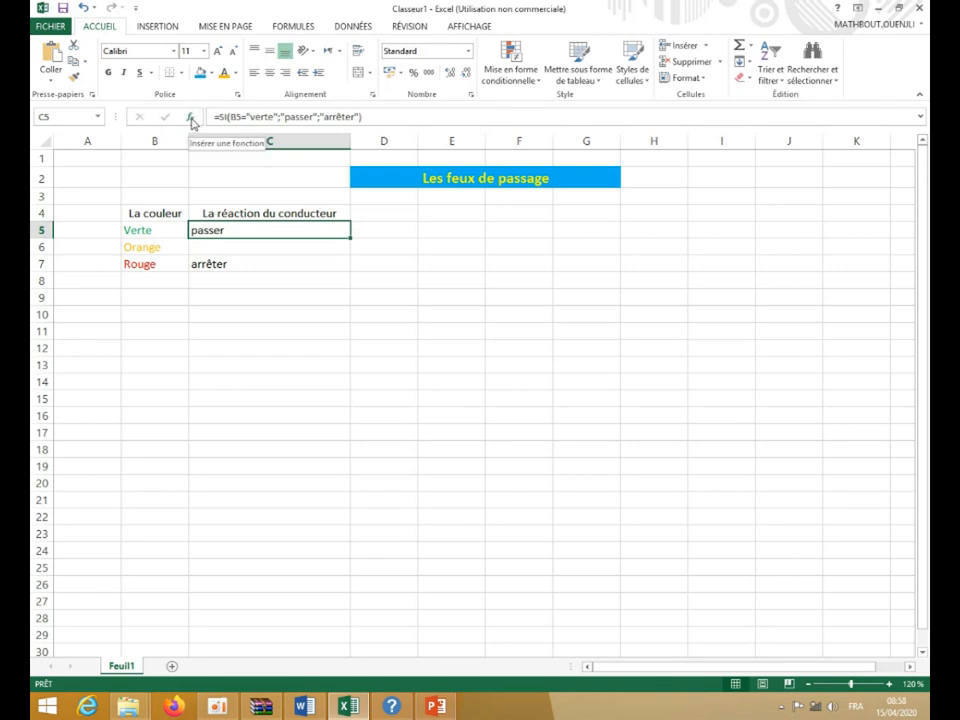
pyautogui.click(191, 117)
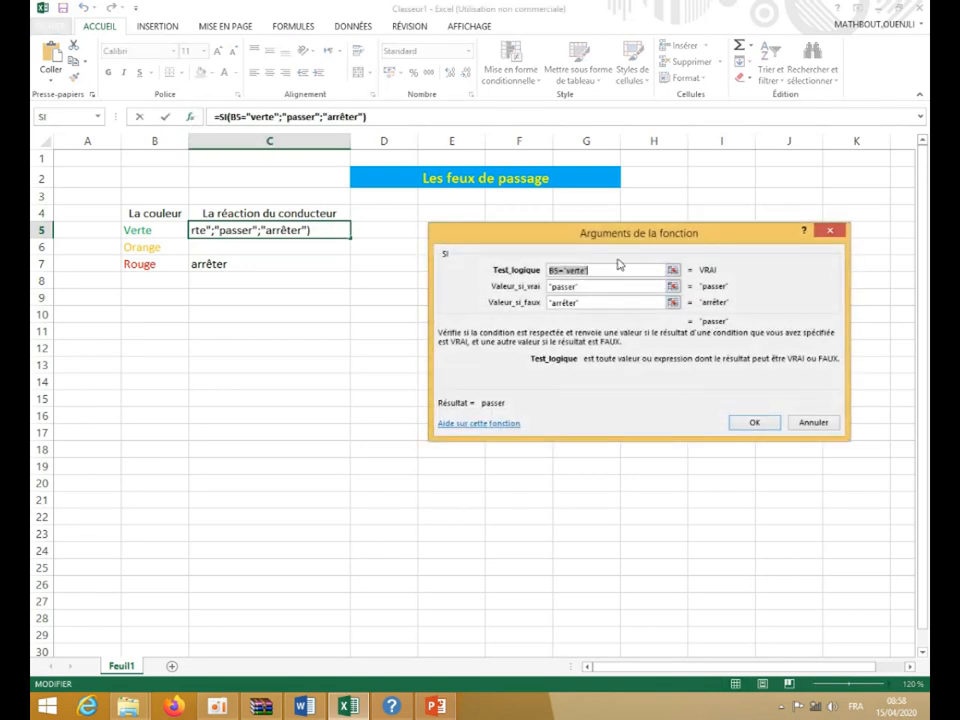
pyautogui.moveTo(621, 246); pyautogui.dragTo(609, 273)
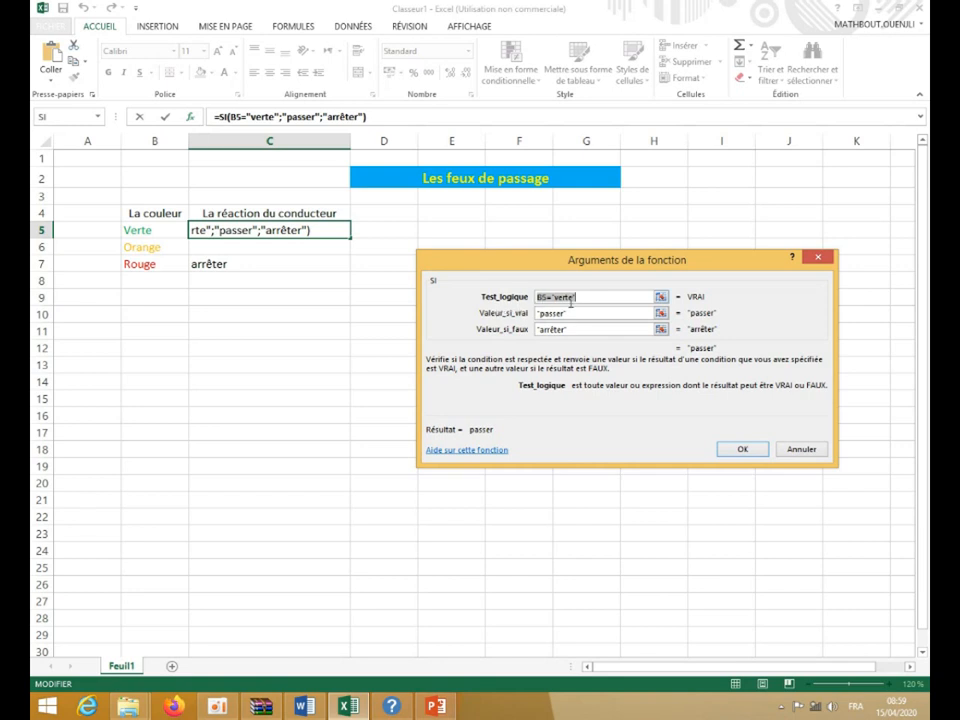
pyautogui.click(578, 315)
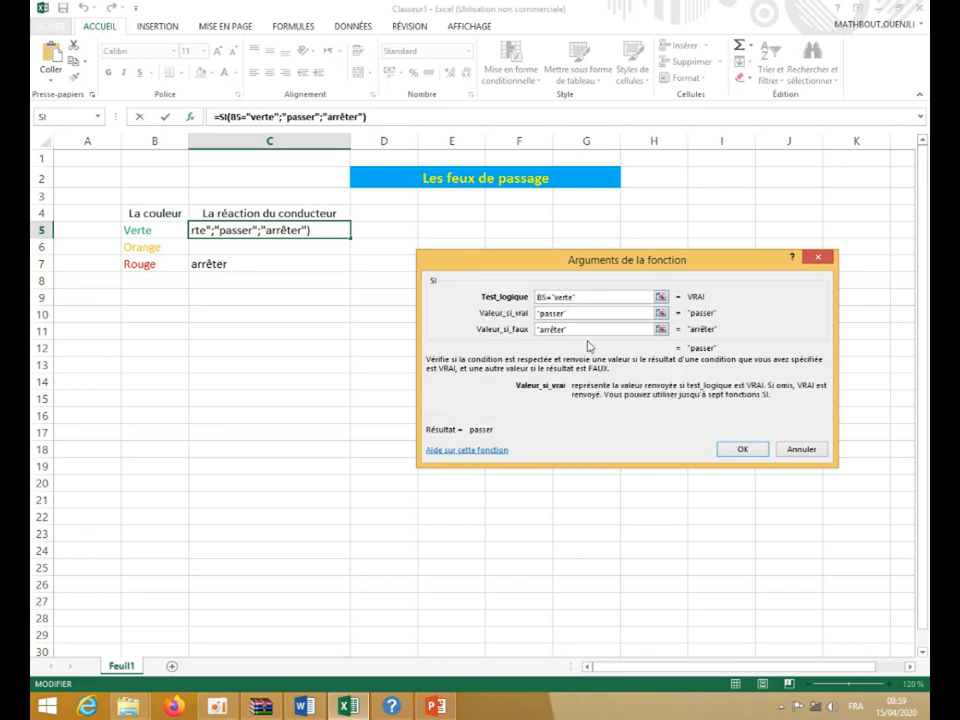
pyautogui.click(585, 331)
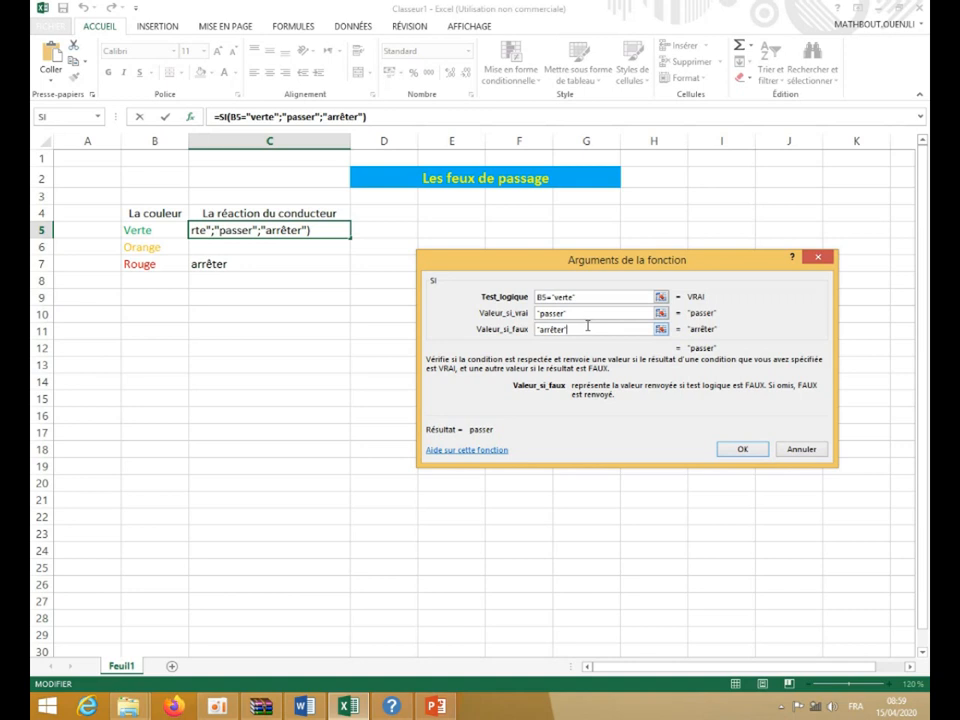
pyautogui.press('BackSpace')
pyautogui.press('BackSpace')
pyautogui.press('BackSpace')
pyautogui.press('BackSpace')
pyautogui.press('BackSpace')
pyautogui.press('BackSpace')
pyautogui.press('BackSpace')
pyautogui.press('BackSpace')
pyautogui.press('BackSpace')
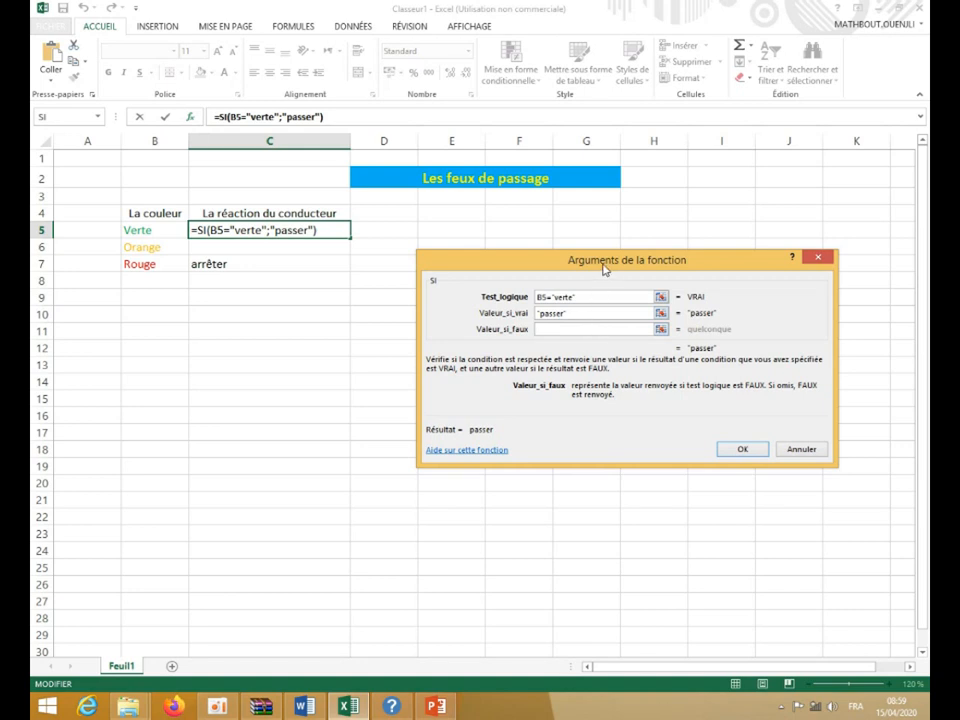
# - Nest a second SI function as the value if false in C5, with the logical test B5="orange"
pyautogui.click(60, 120)
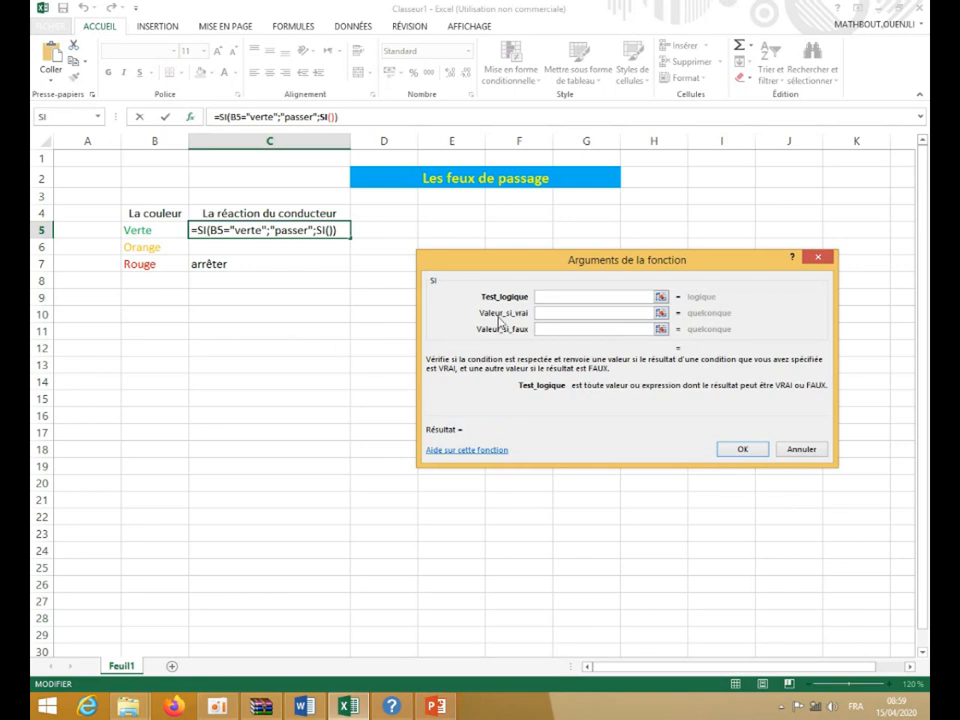
pyautogui.click(157, 231)
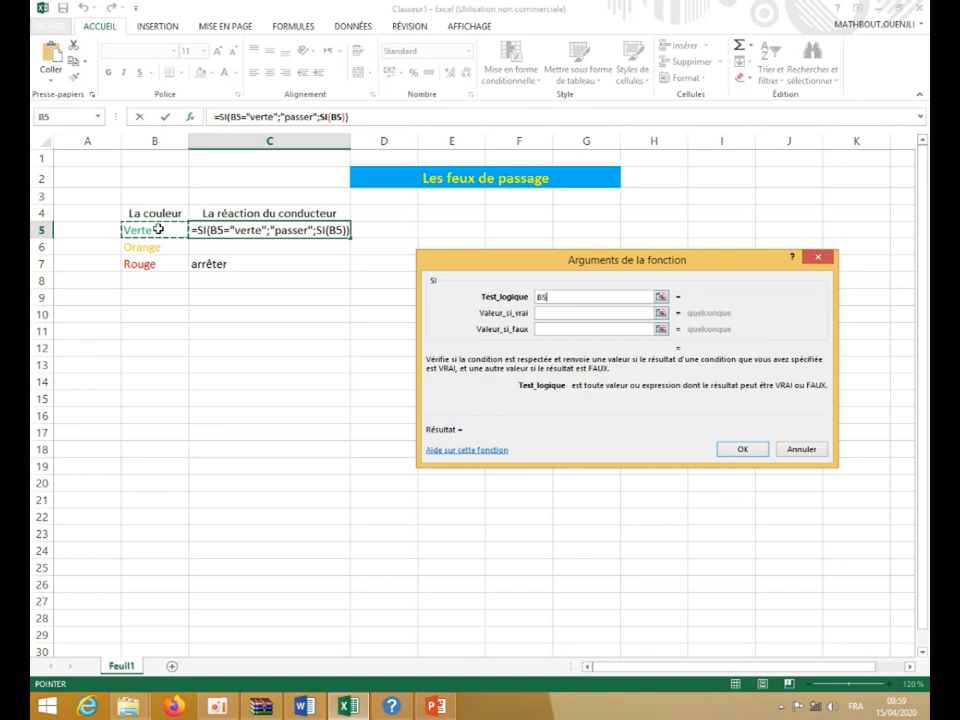
pyautogui.write('="o')
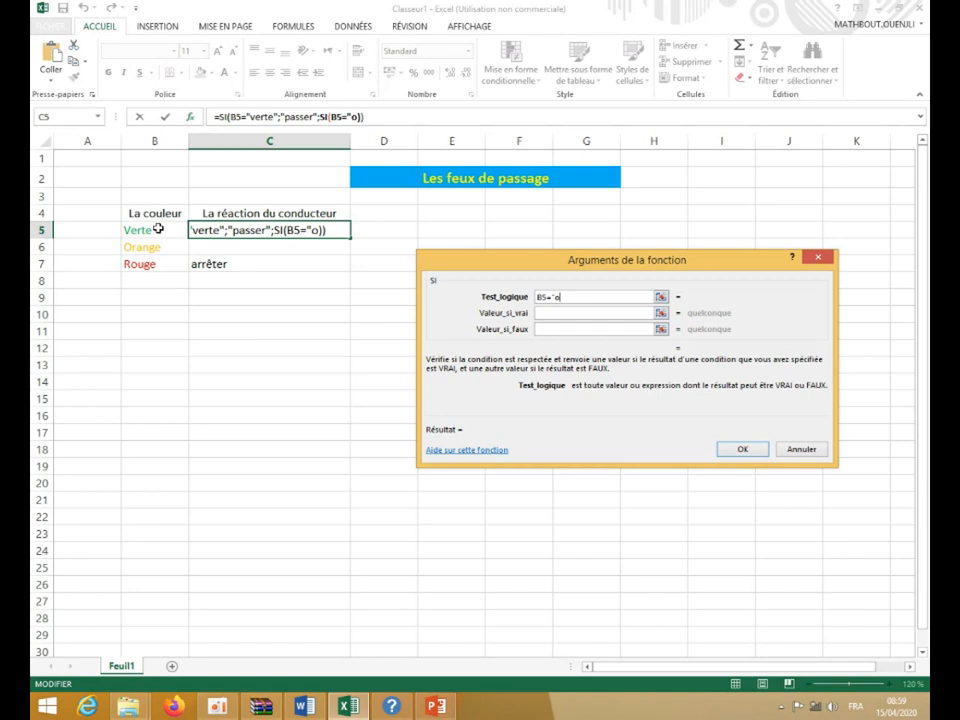
pyautogui.write('range')
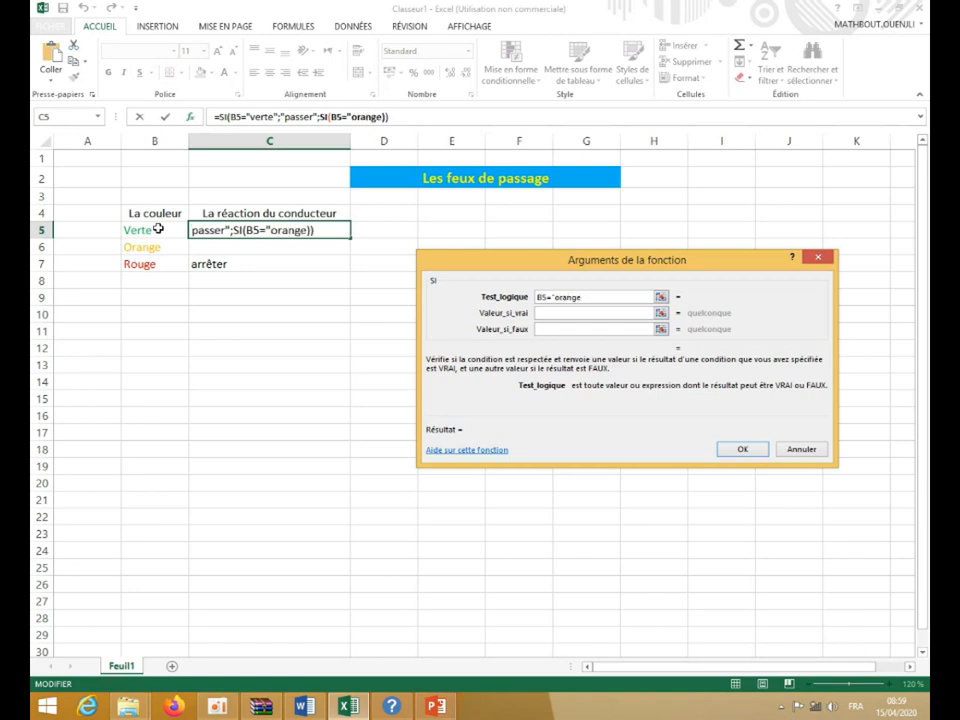
pyautogui.write('"')
# - Set the nested SI's true value to "Ralentir" and its false value to "Arrêter", and enter the formula in C5
pyautogui.click(569, 314)
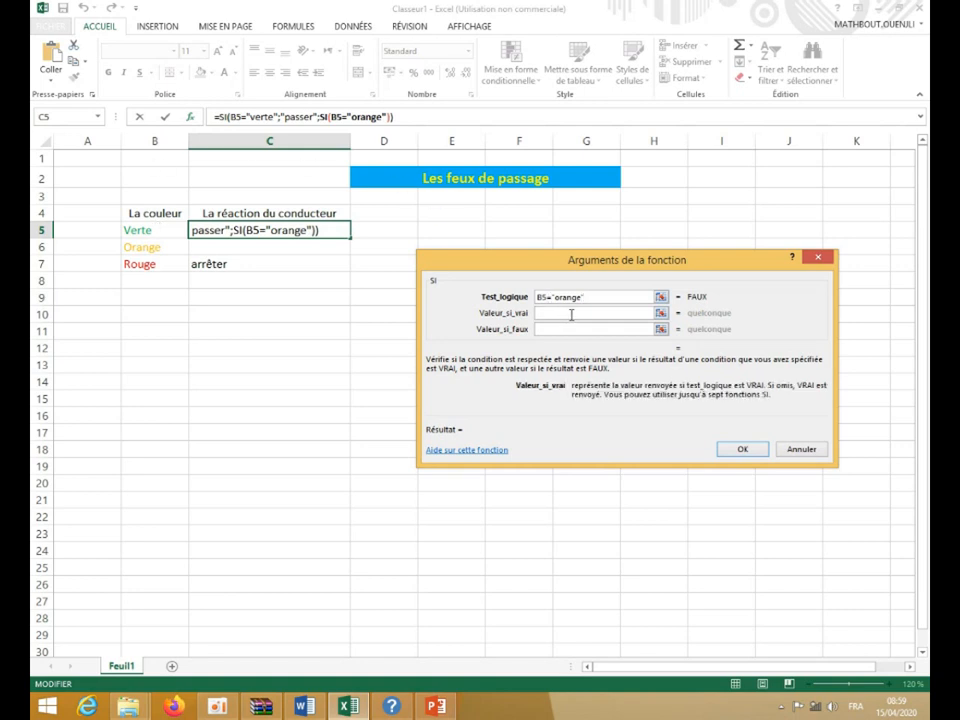
pyautogui.write('Ra')
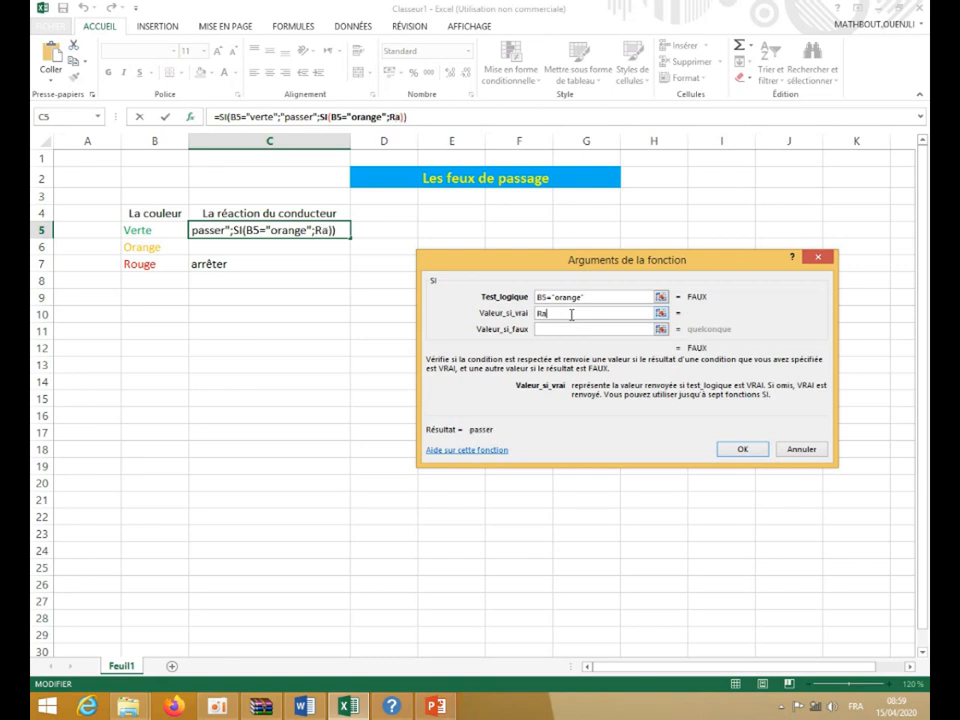
pyautogui.write('lentir')
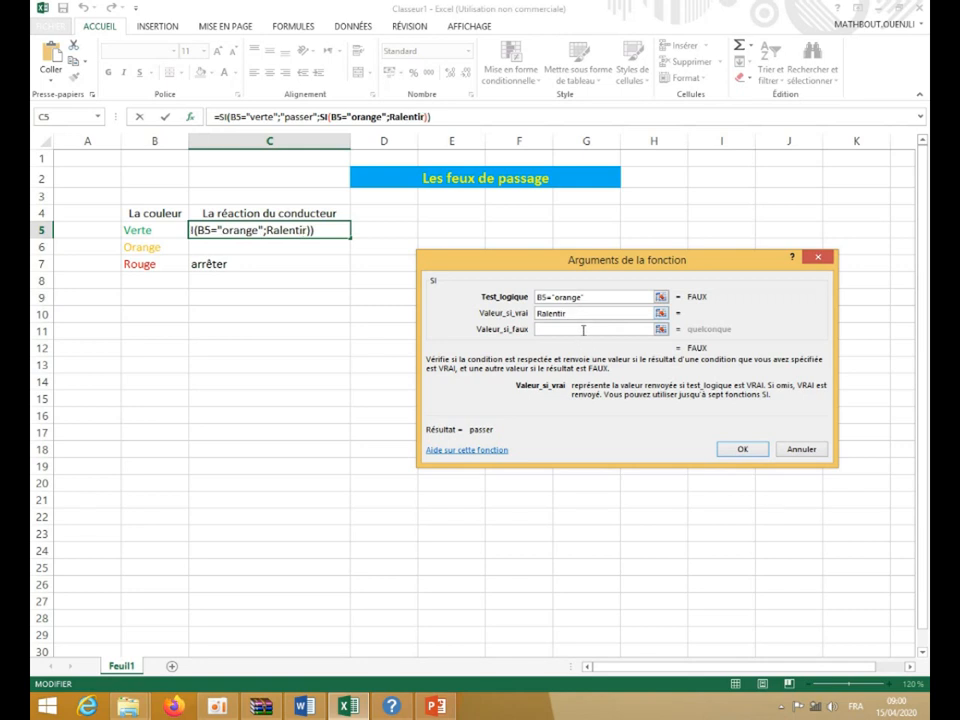
pyautogui.click(584, 329)
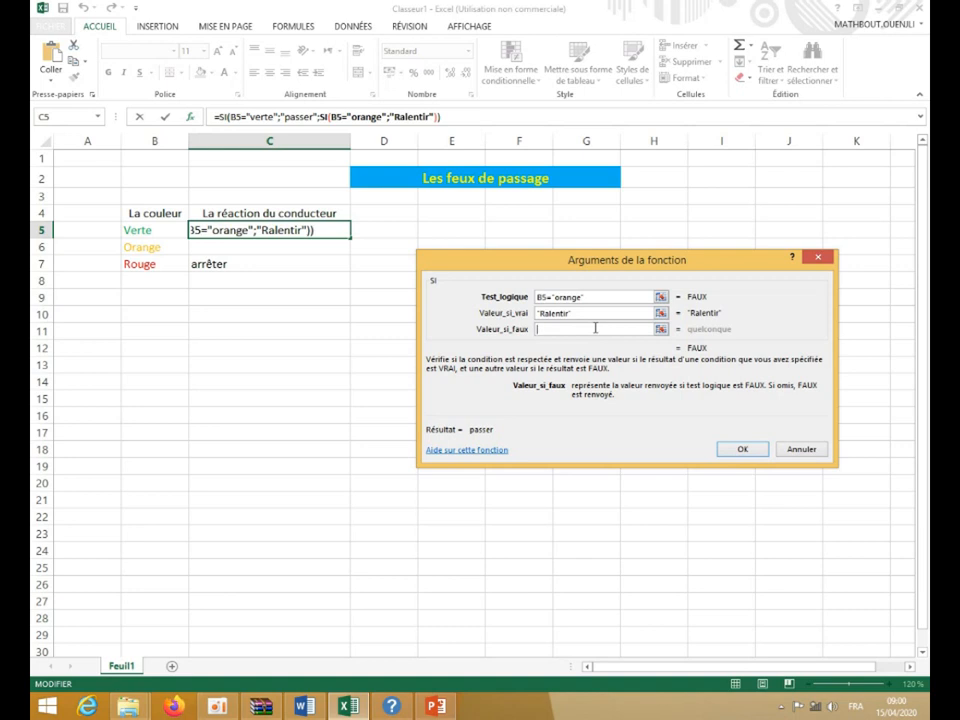
pyautogui.write('A')
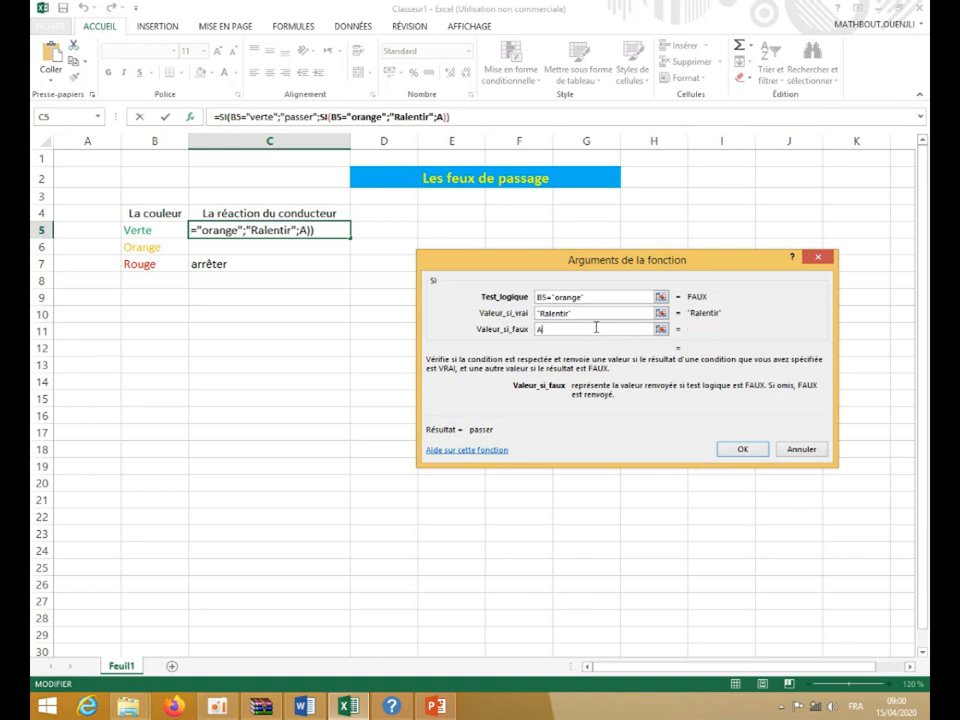
pyautogui.write('rr')
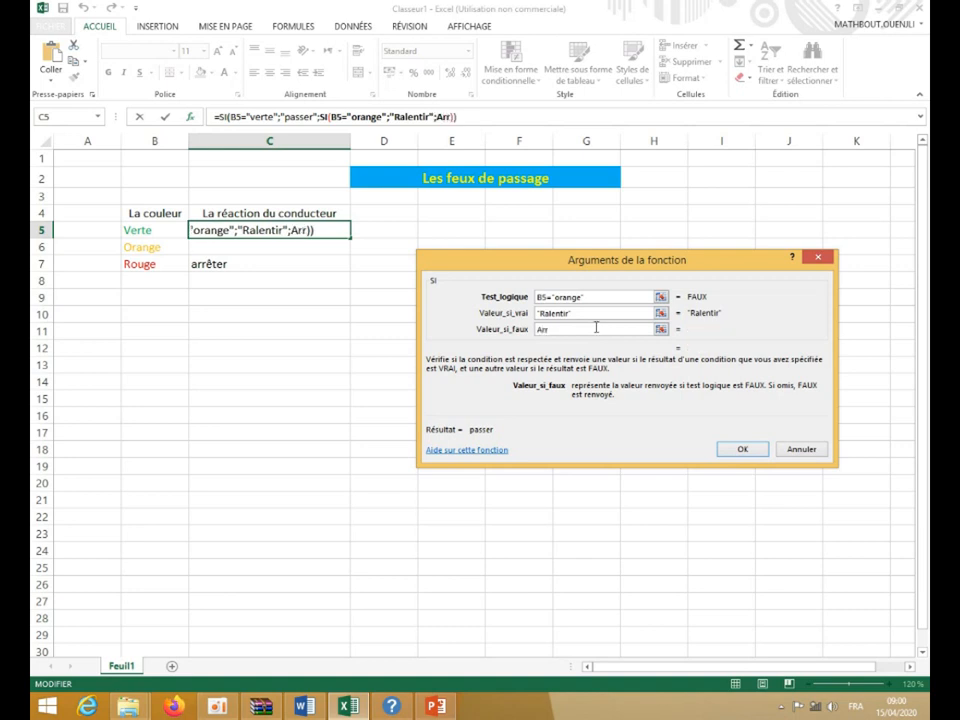
pyautogui.write('êter')
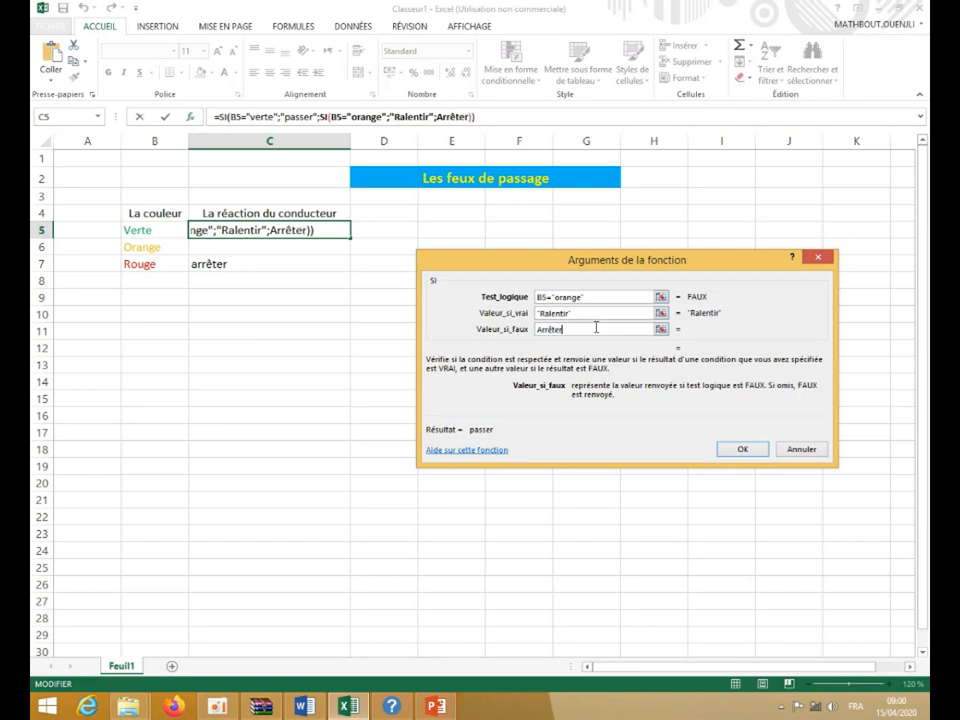
pyautogui.click(744, 449)
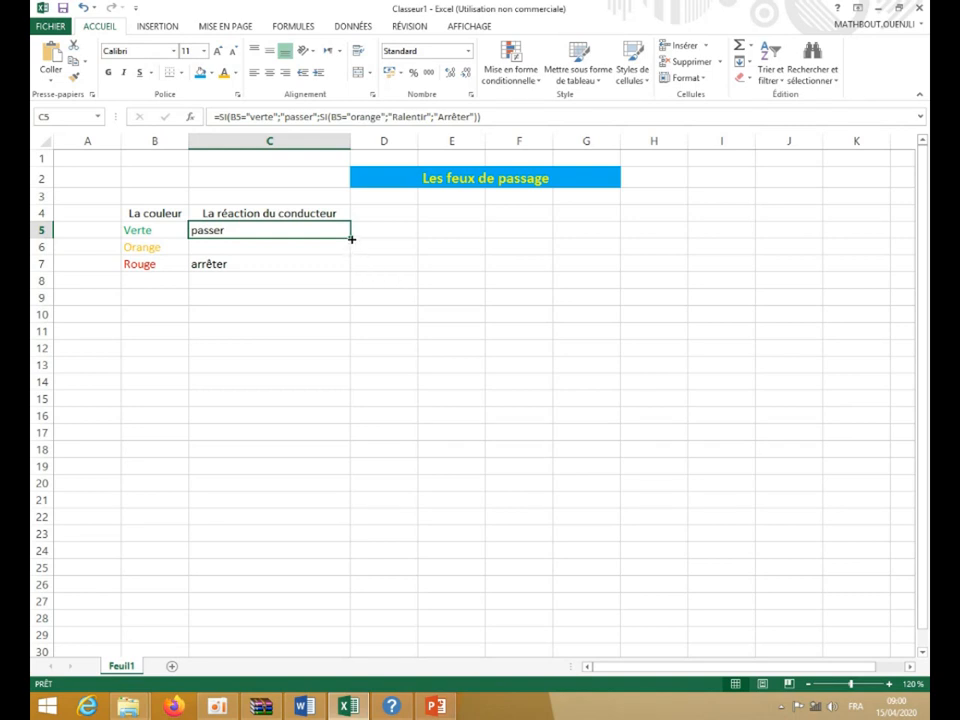
# - Copy the nested SI formula from C5 down to C7 and check the formula in each reaction cell
pyautogui.moveTo(351, 239); pyautogui.dragTo(351, 273)
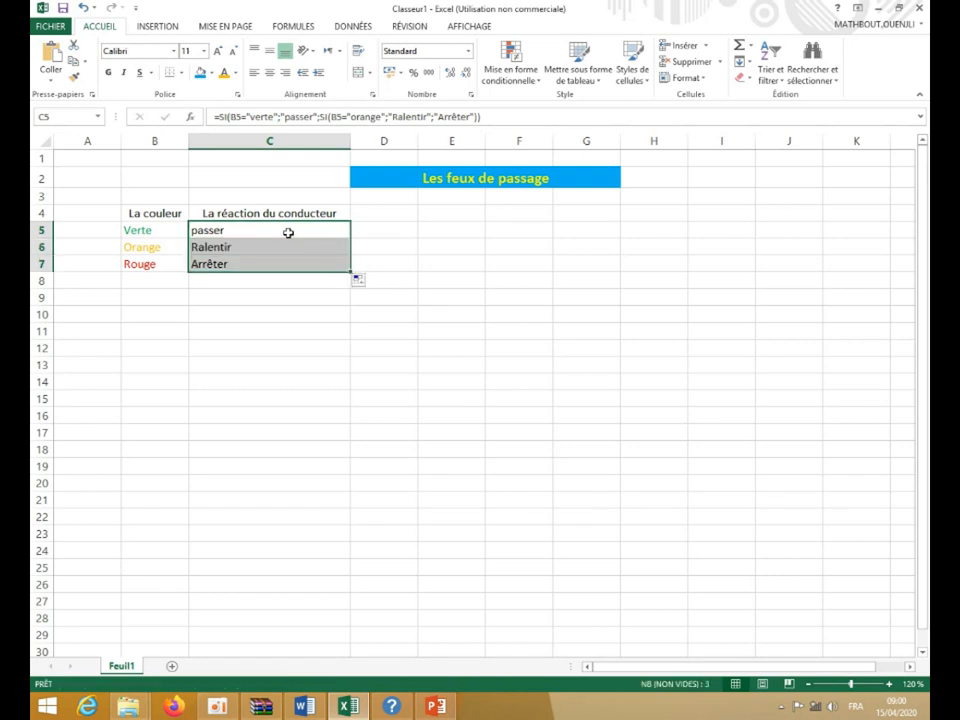
pyautogui.click(287, 231)
pyautogui.click(286, 247)
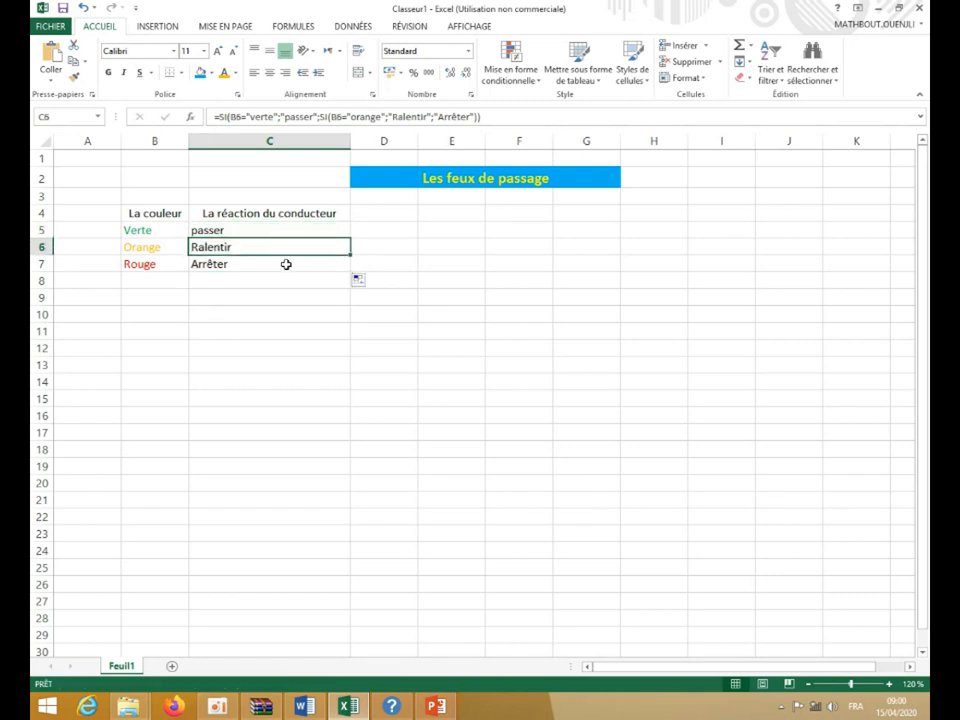
pyautogui.click(286, 265)
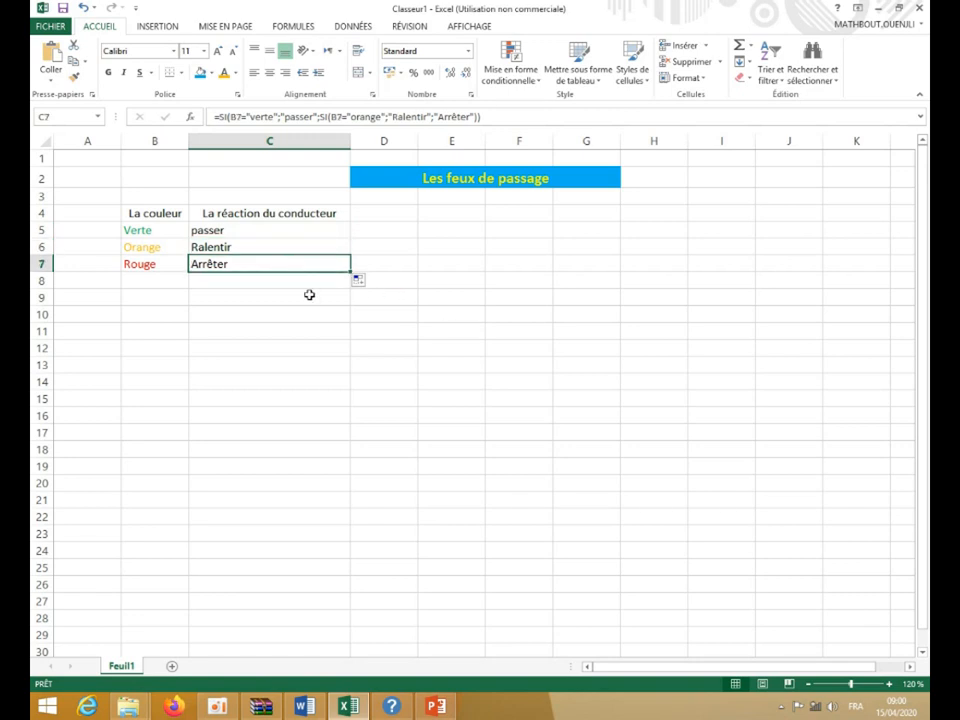
# - Test the formulas by swapping the colours, entering Rouge in B5 and Verte in B7, and check the resulting reaction
pyautogui.click(158, 232)
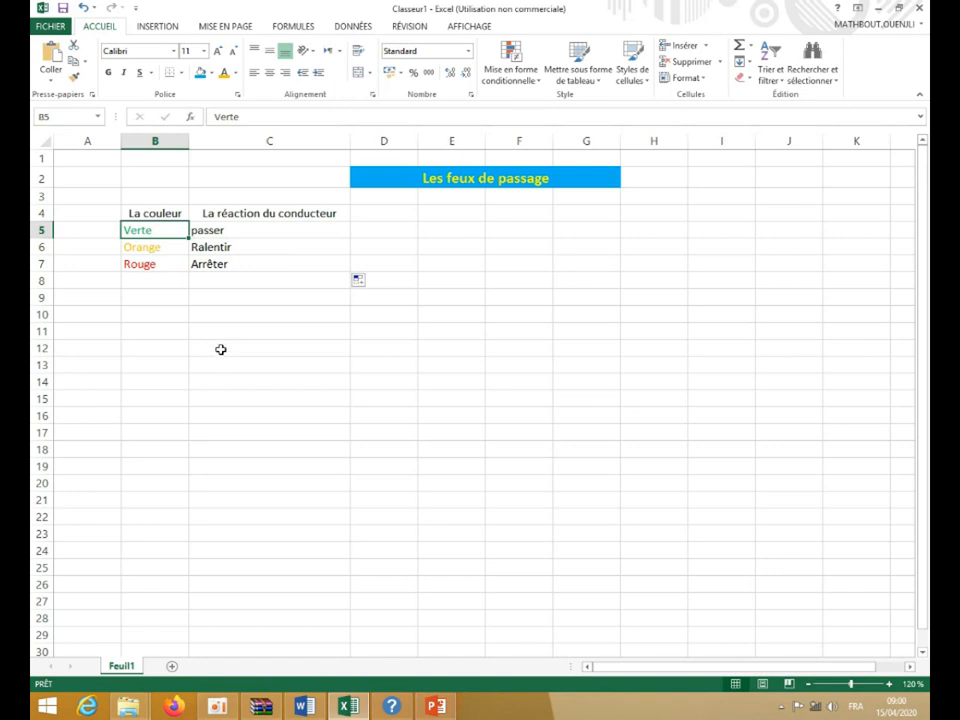
pyautogui.write('Rouge')
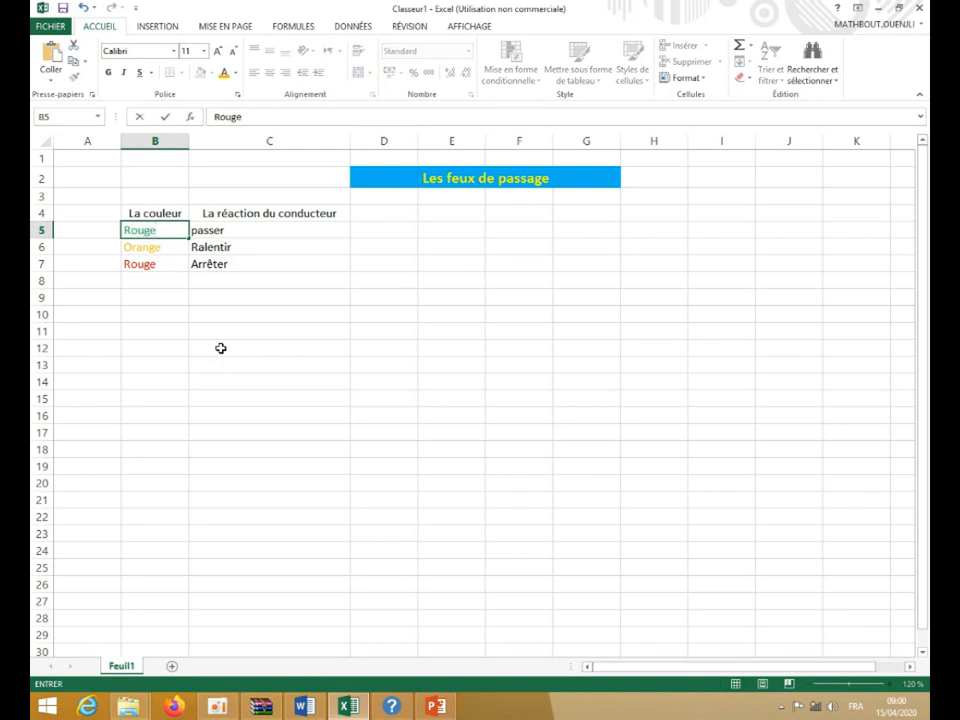
pyautogui.press('Return')
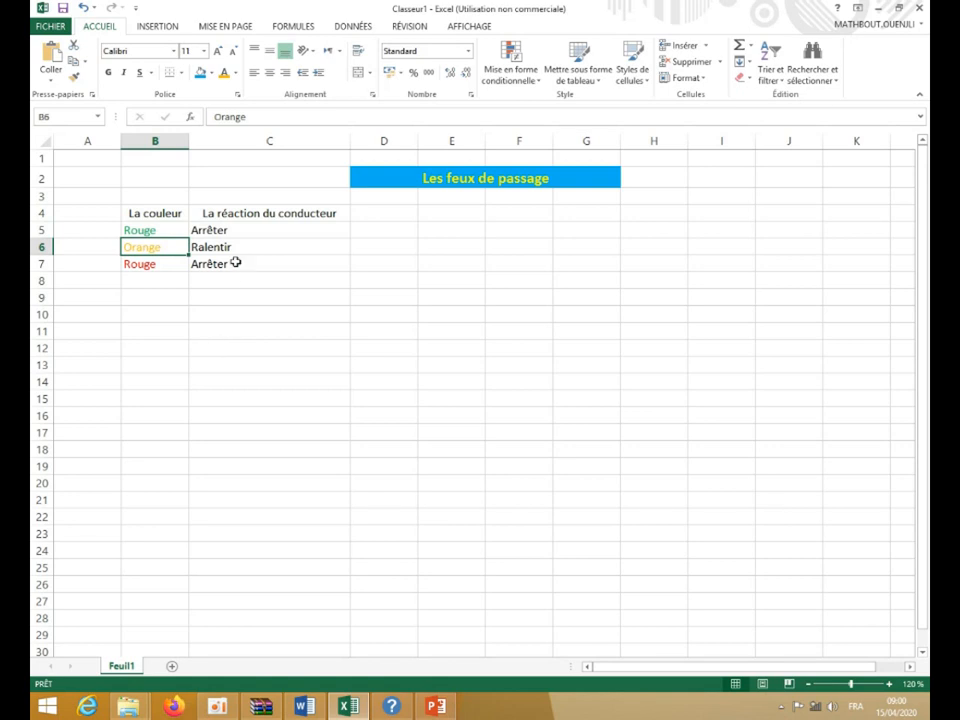
pyautogui.click(240, 230)
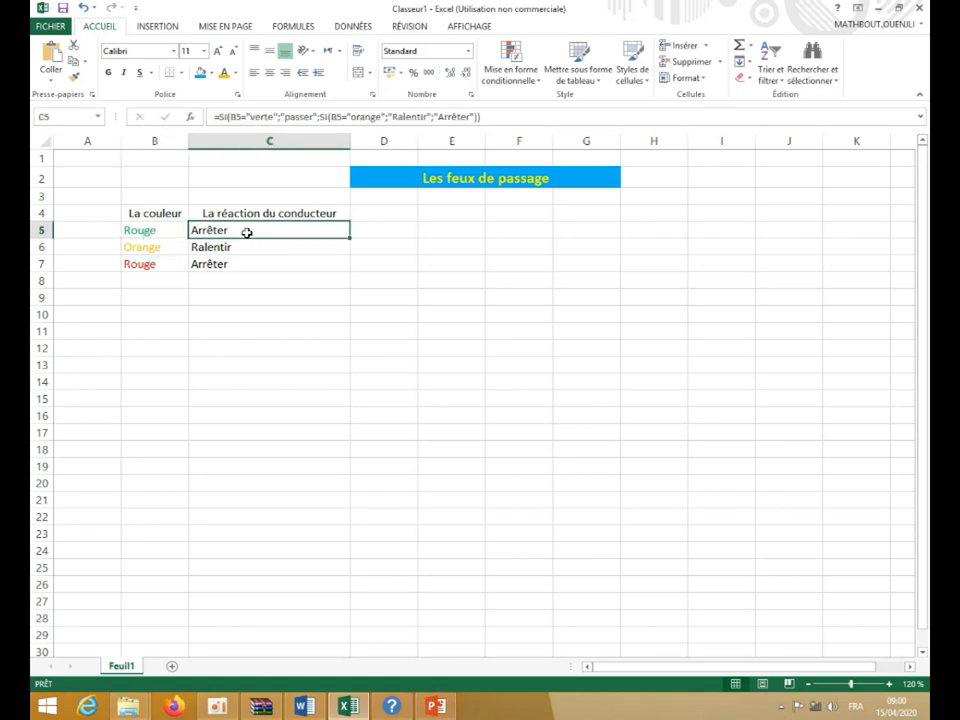
pyautogui.click(155, 264)
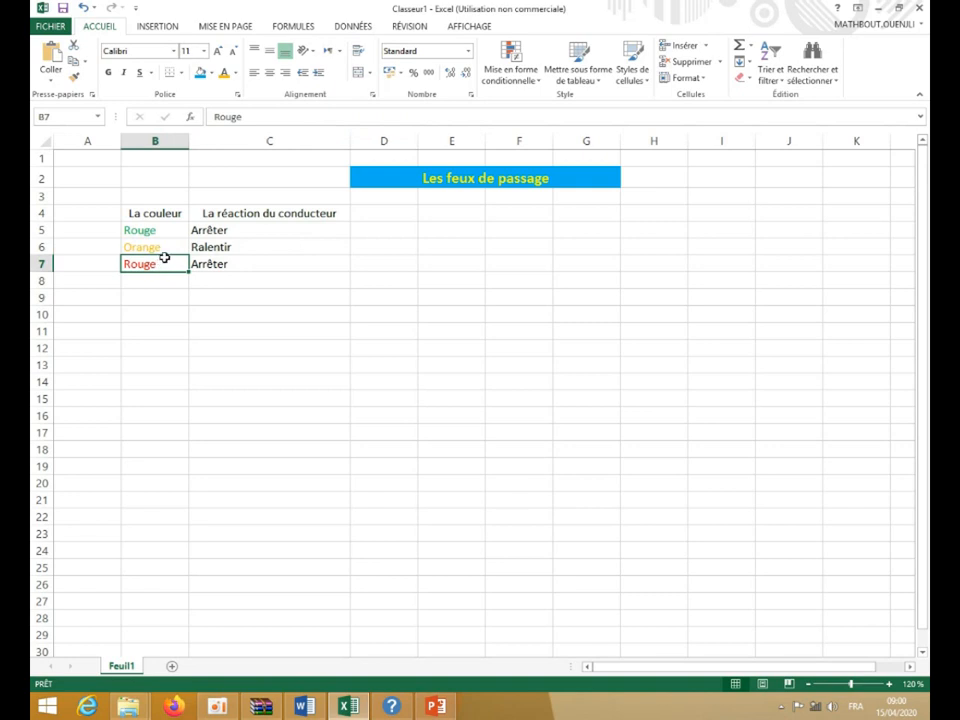
pyautogui.write('Verte')
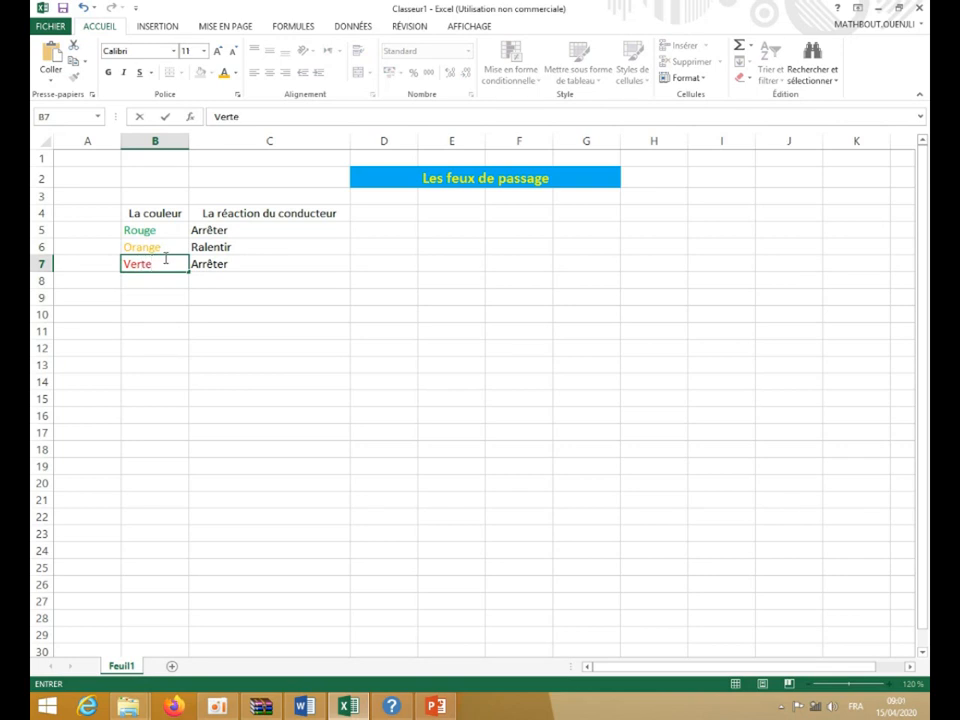
pyautogui.press('Return')
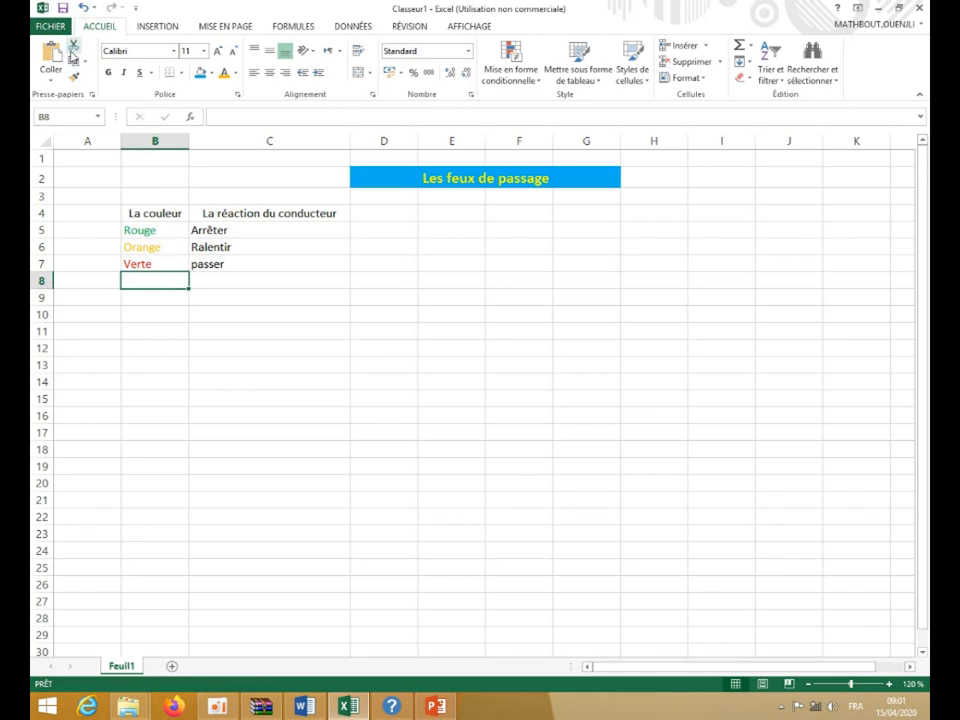
# - Save the workbook on the computer in the Bureau folder under the file name "couleur de passage"
pyautogui.click(55, 27)
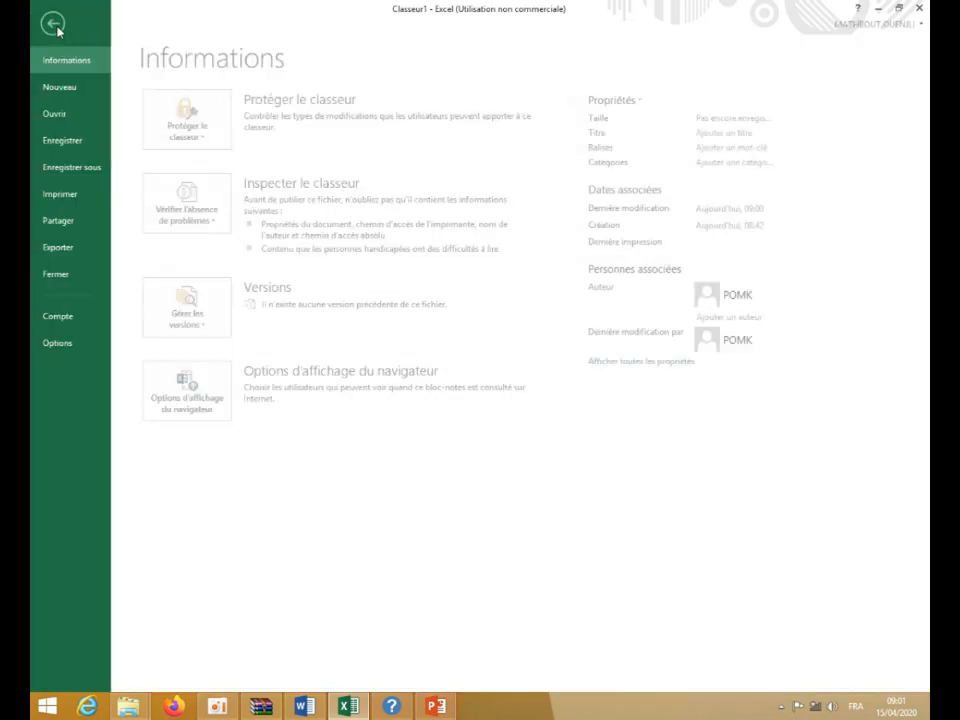
pyautogui.click(94, 142)
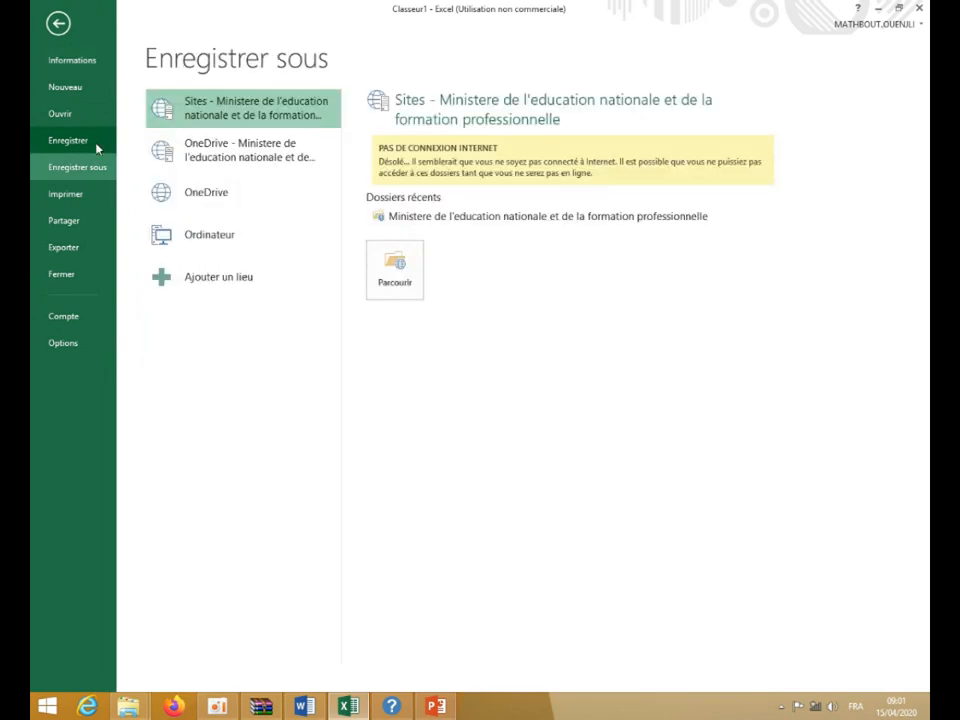
pyautogui.click(268, 246)
pyautogui.click(395, 218)
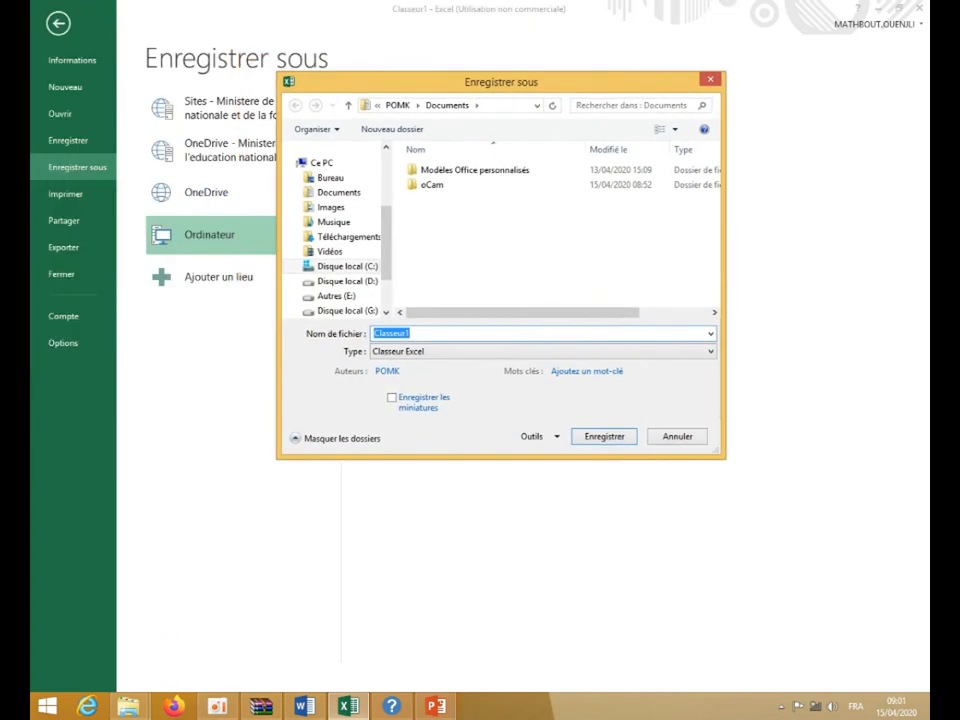
pyautogui.click(361, 180)
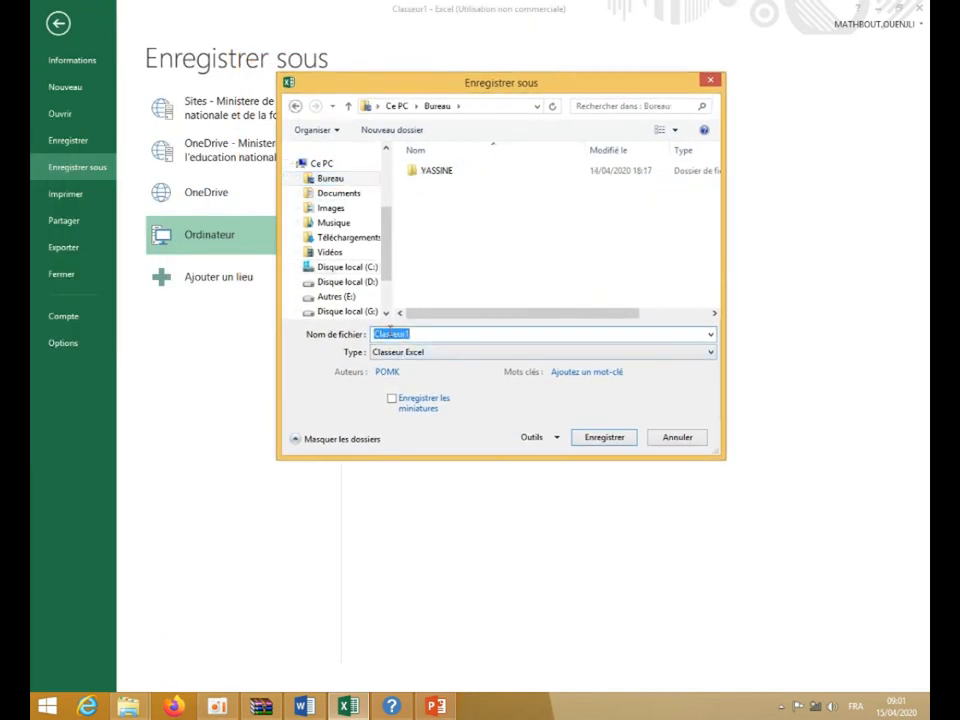
pyautogui.write('couleur de passag')
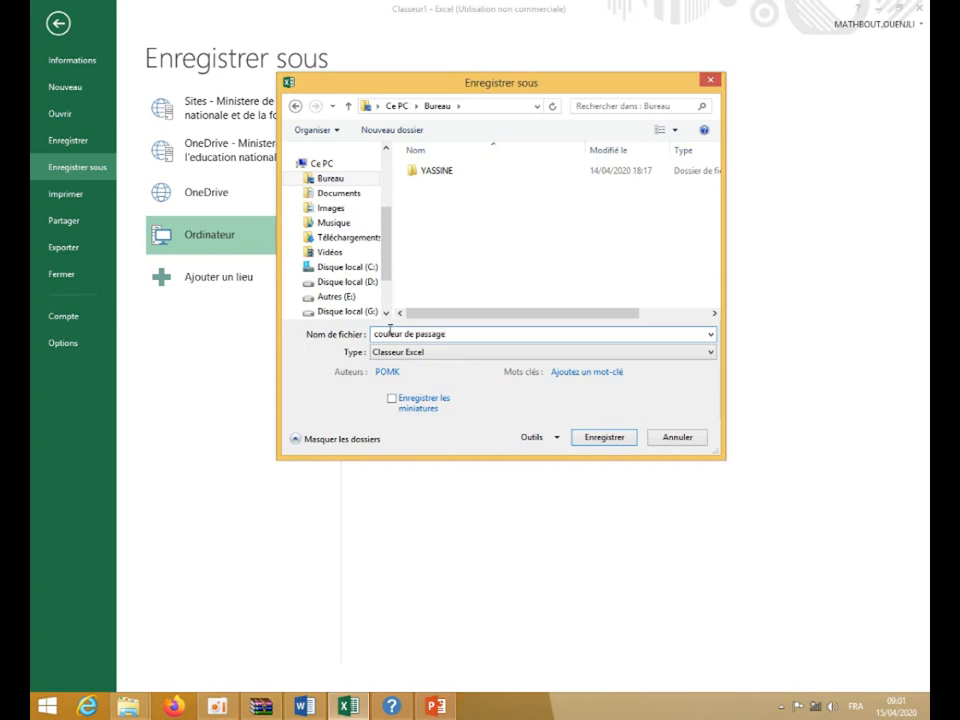
pyautogui.click(606, 444)
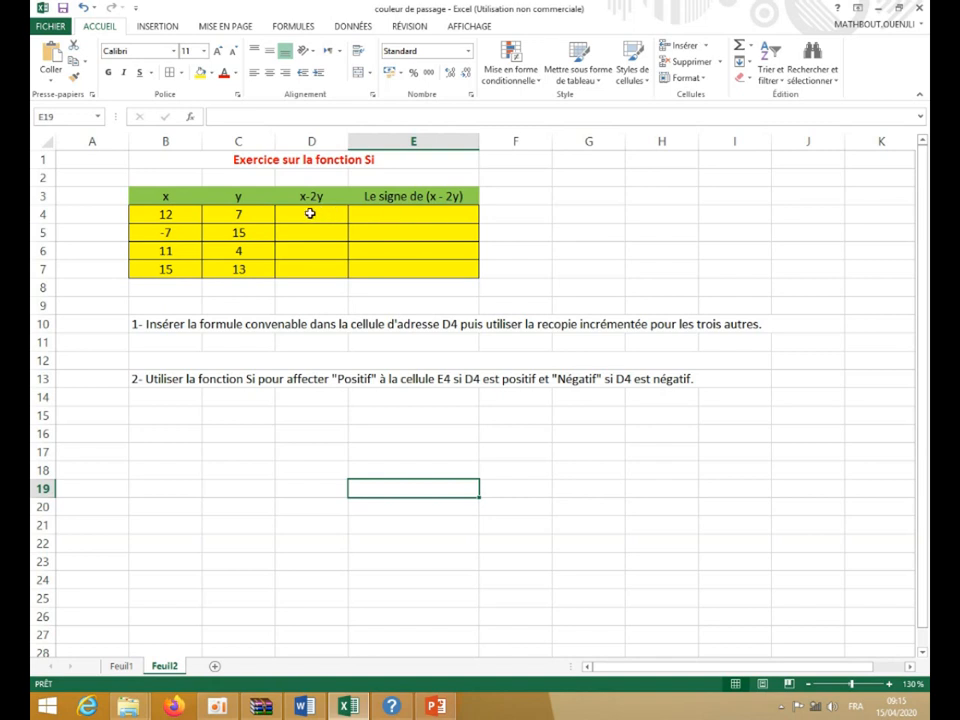
pyautogui.click(426, 216)
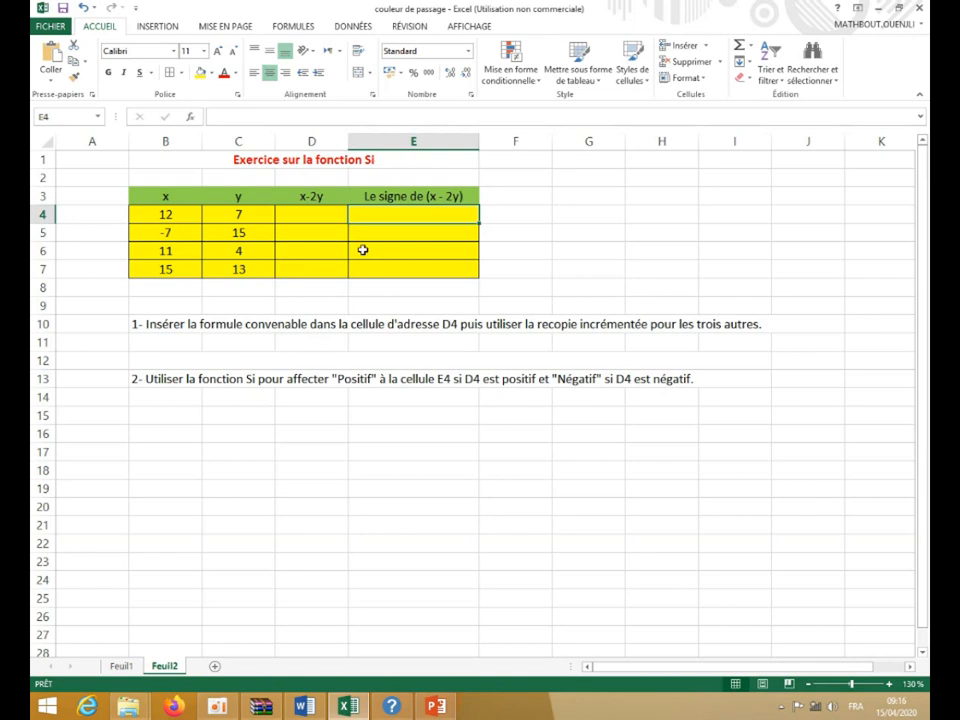
pyautogui.click(314, 217)
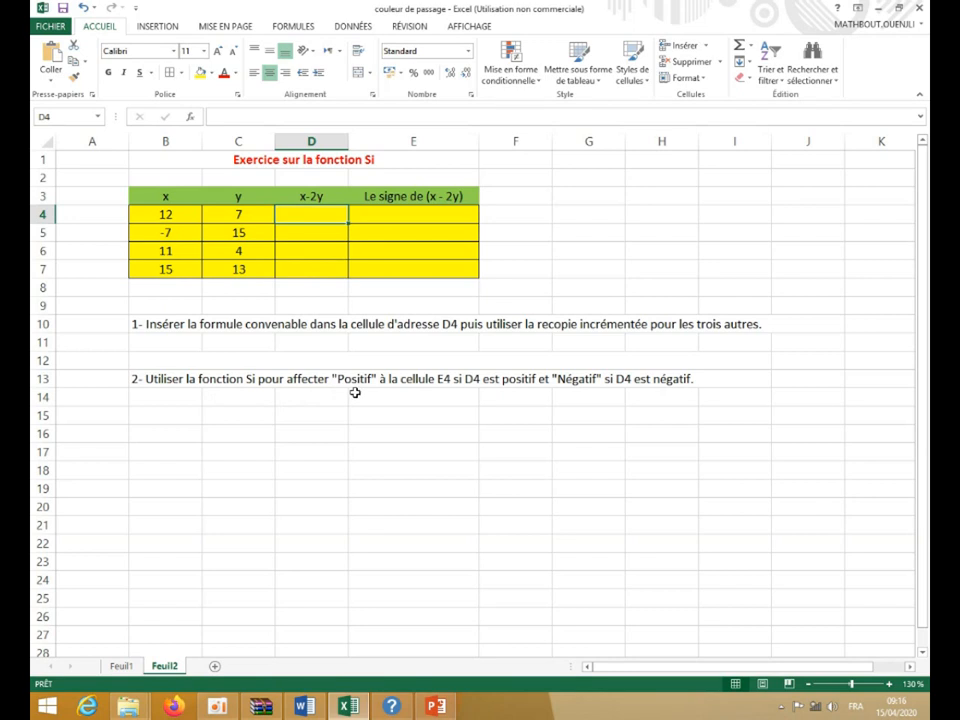
pyautogui.click(412, 214)
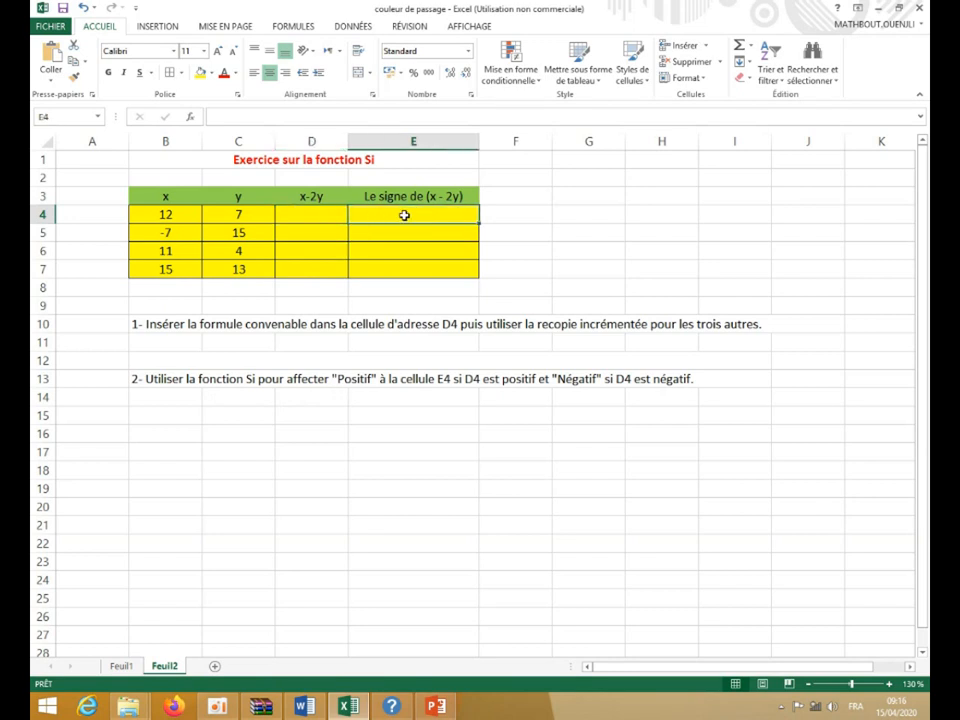
pyautogui.click(300, 214)
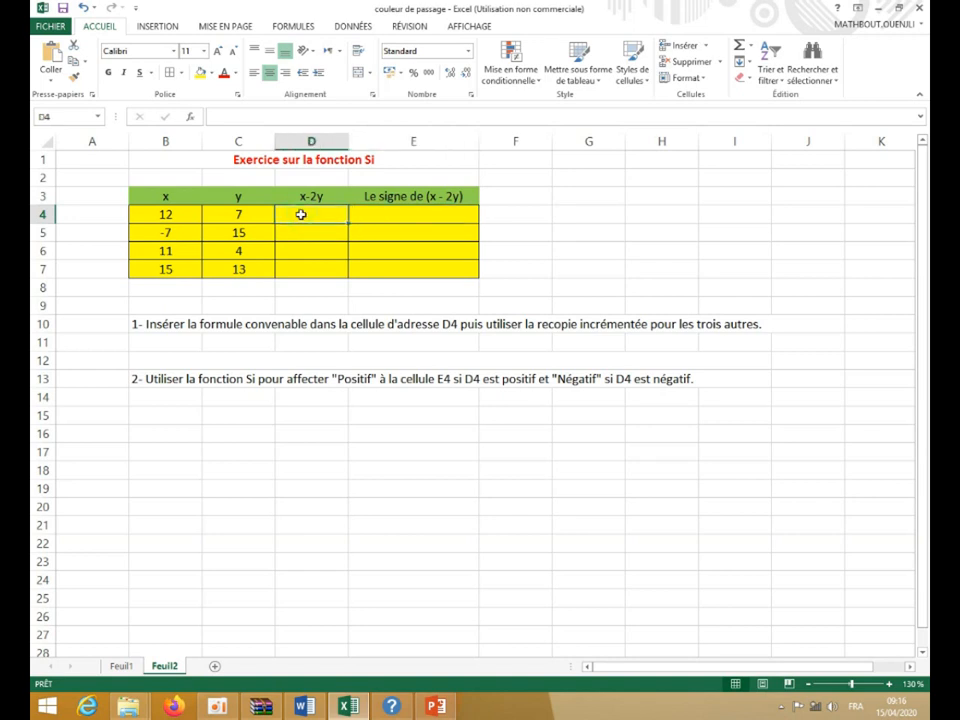
pyautogui.click(407, 214)
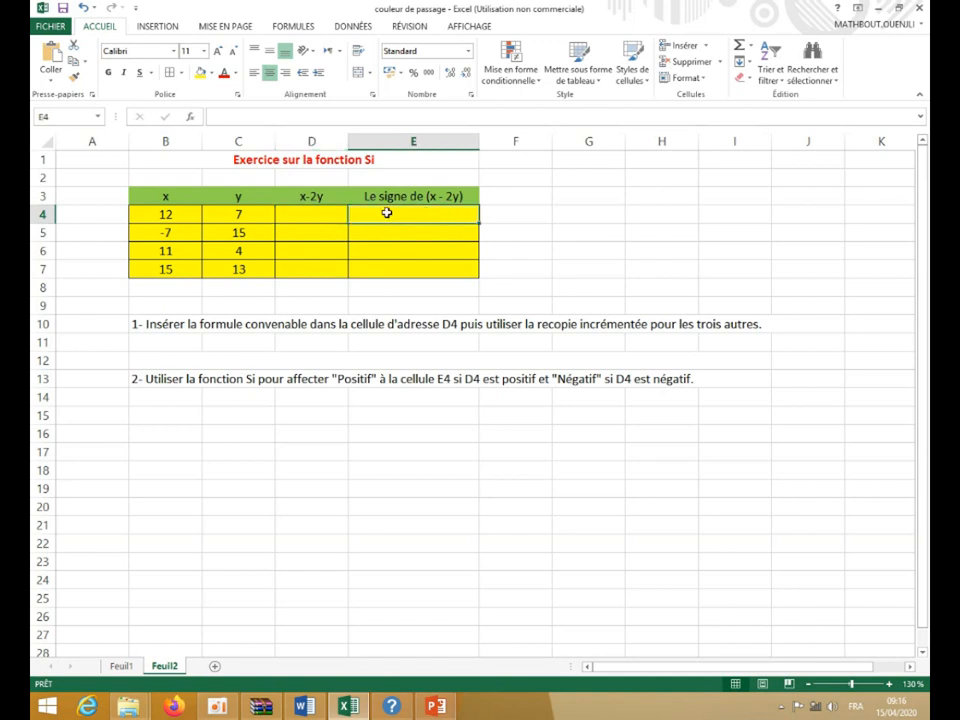